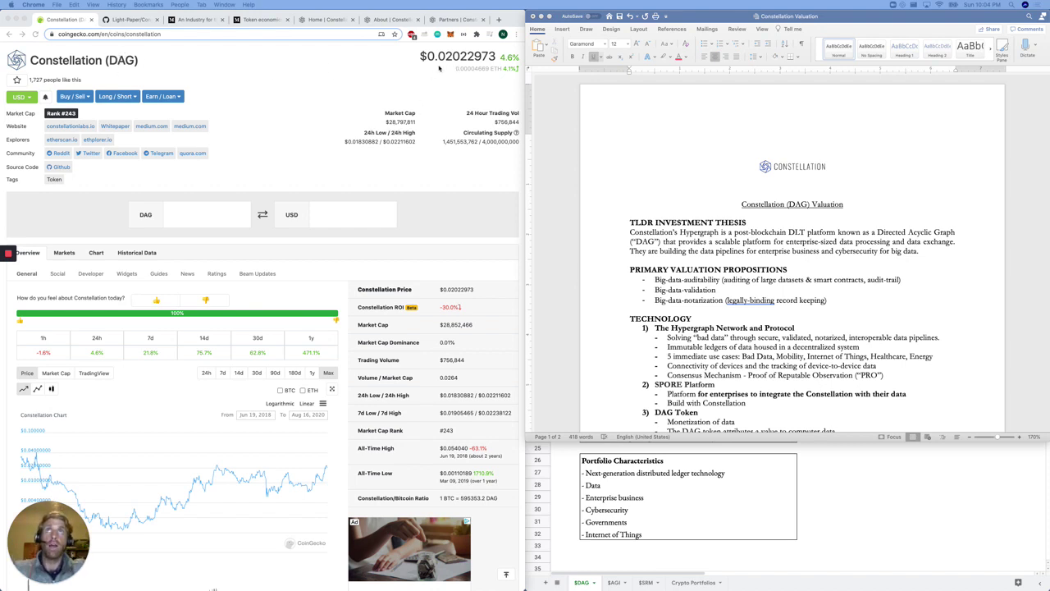
Step: Review Constellation (DAG)'s price chart and statistics on CoinGecko, check its exchange markets, and return to the overview
scroll(360, 174, down, 3)
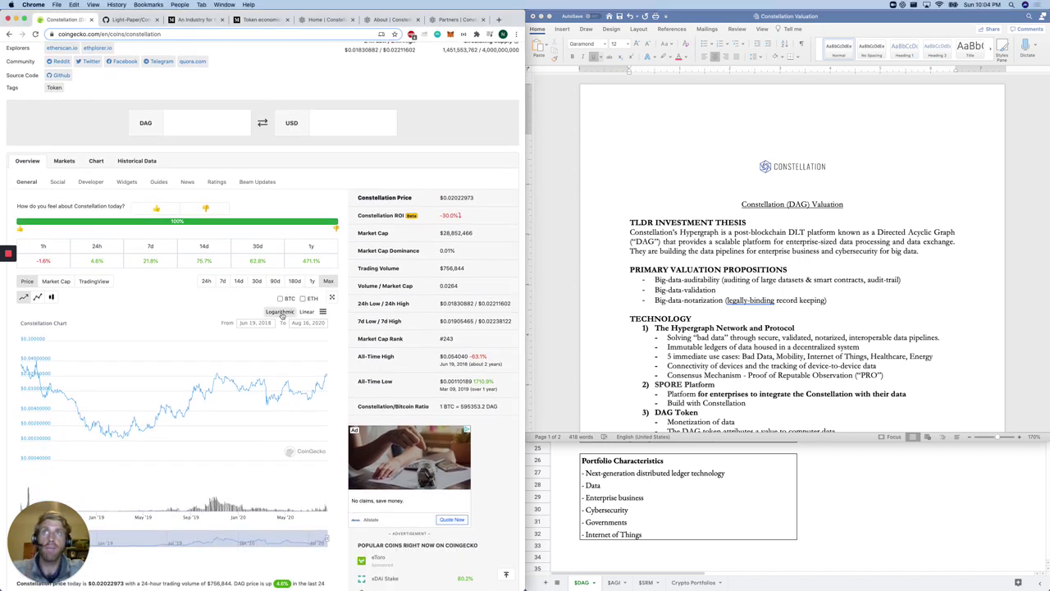
scroll(26, 400, down, 1)
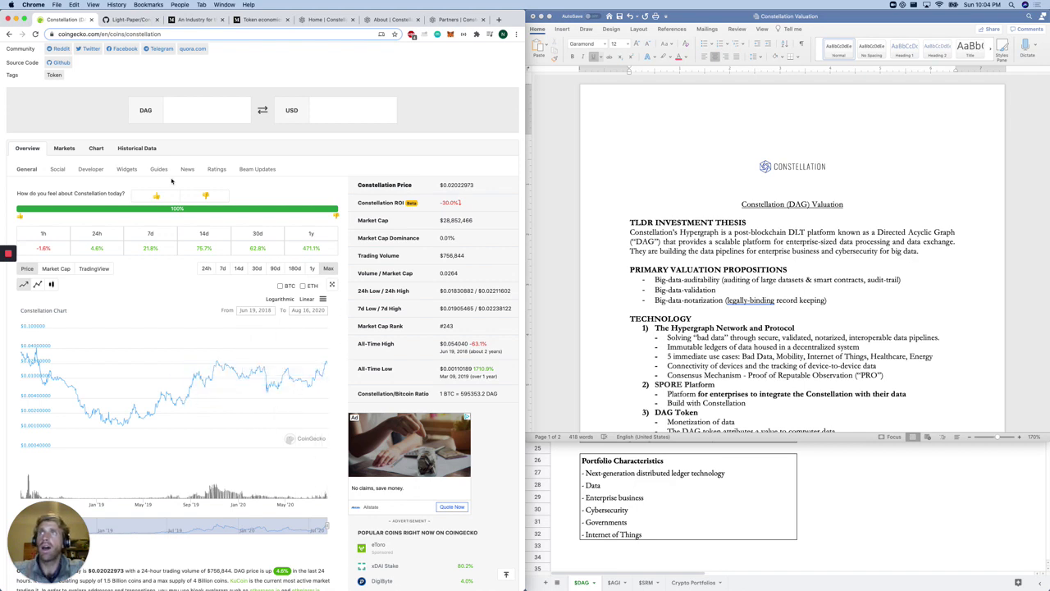
click(57, 148)
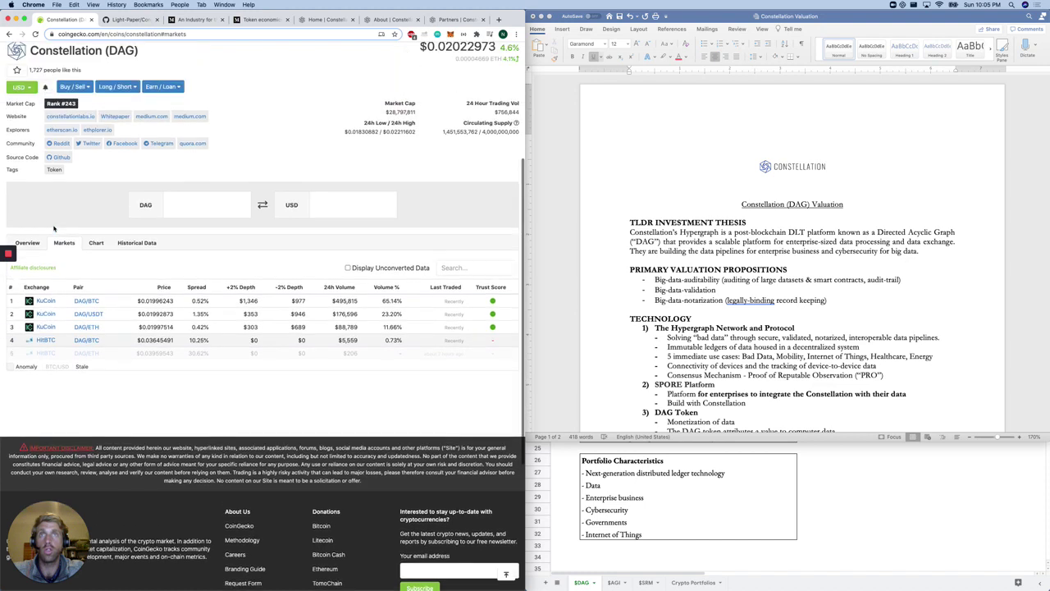
scroll(380, 153, up, 1)
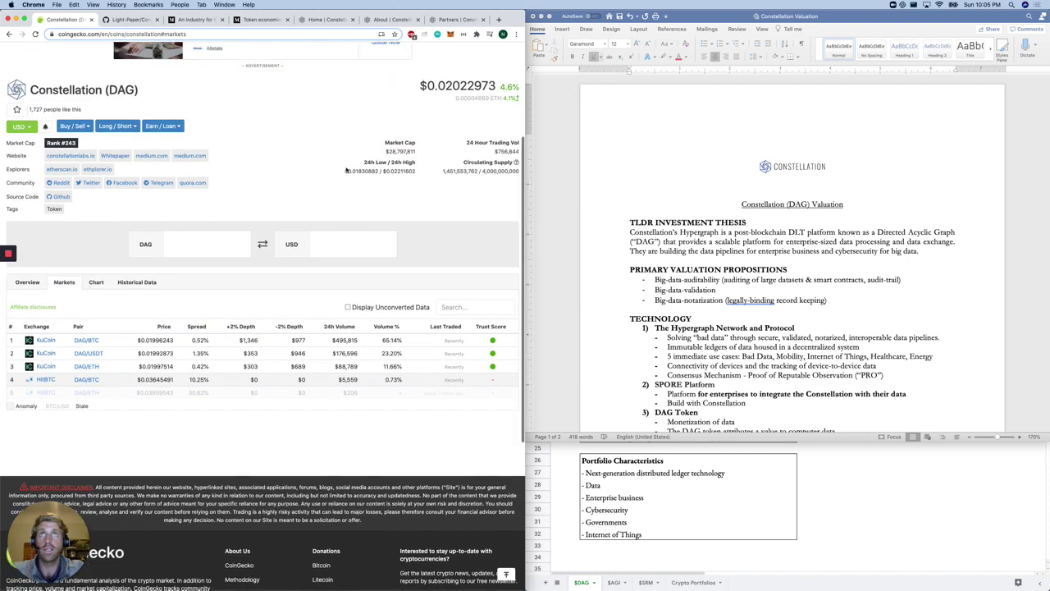
click(27, 282)
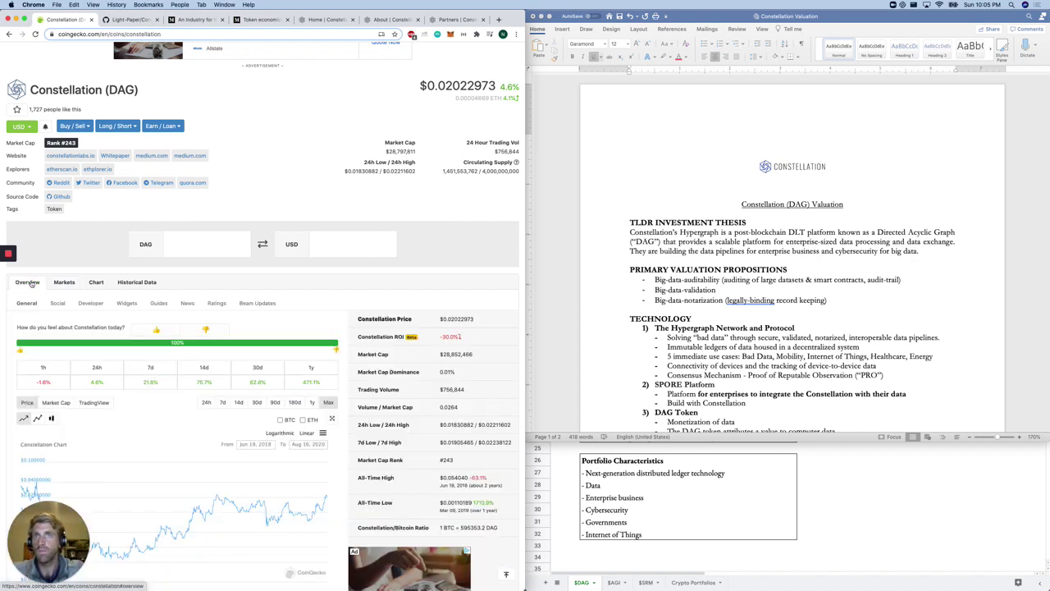
Step: In the Word valuation document, bold "enterprise-sized data processing and data exchange." in the TLDR Investment Thesis paragraph
click(630, 223)
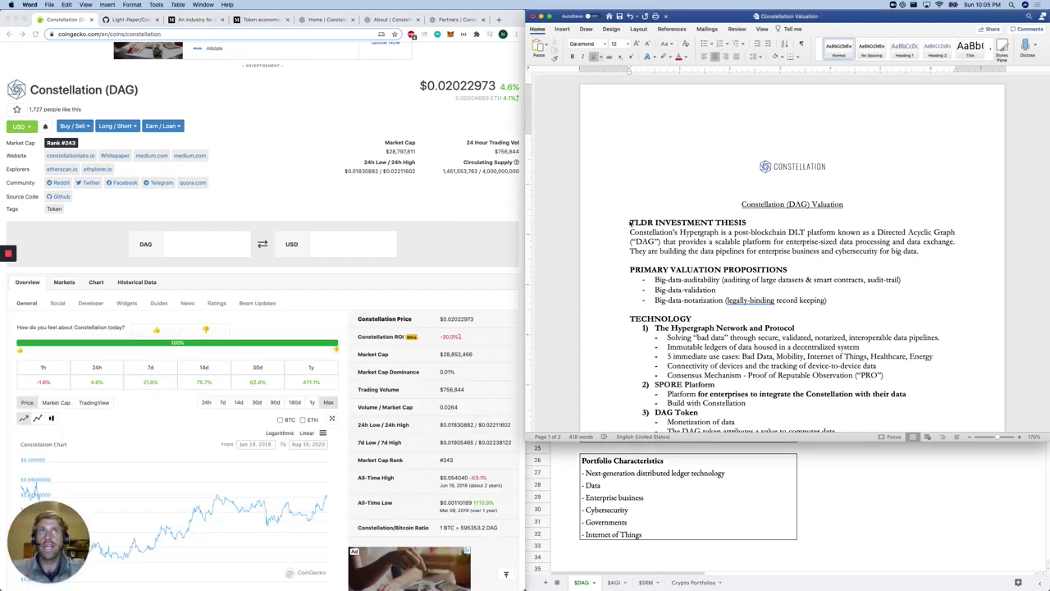
drag(630, 223, 935, 256)
click(935, 256)
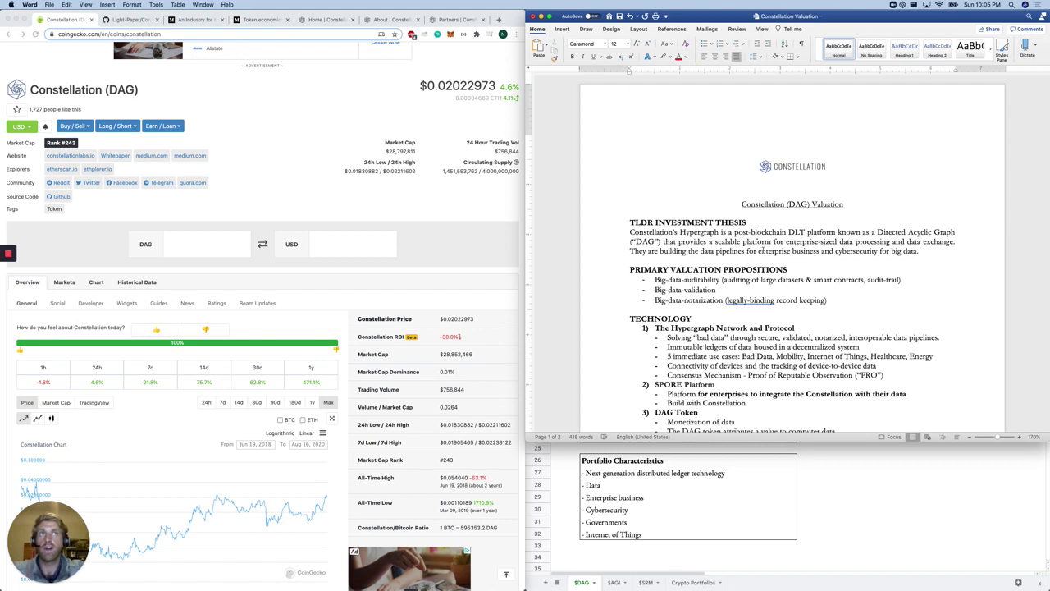
drag(786, 242, 956, 243)
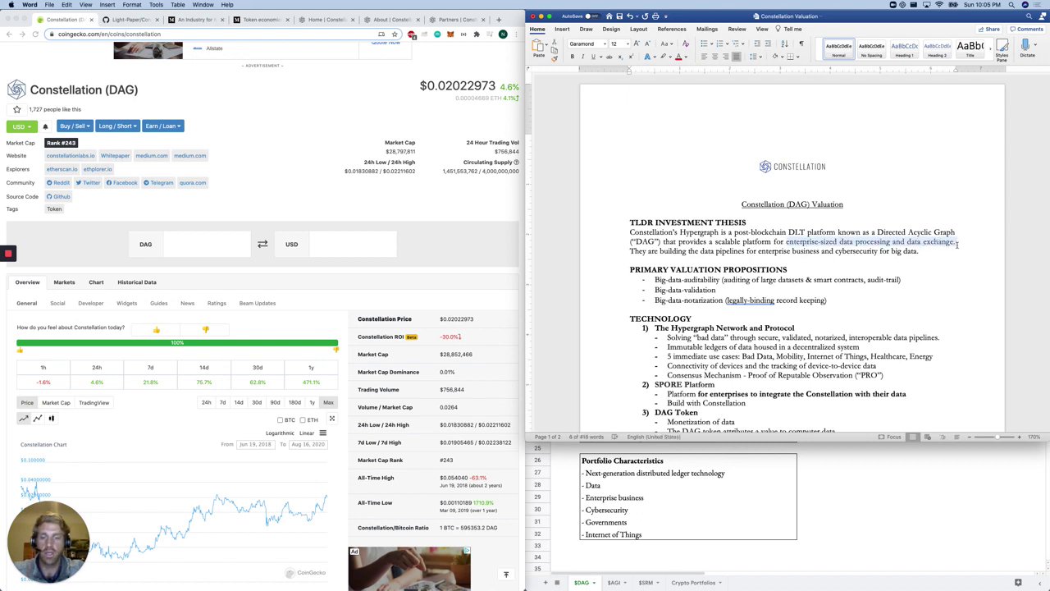
key(super+b)
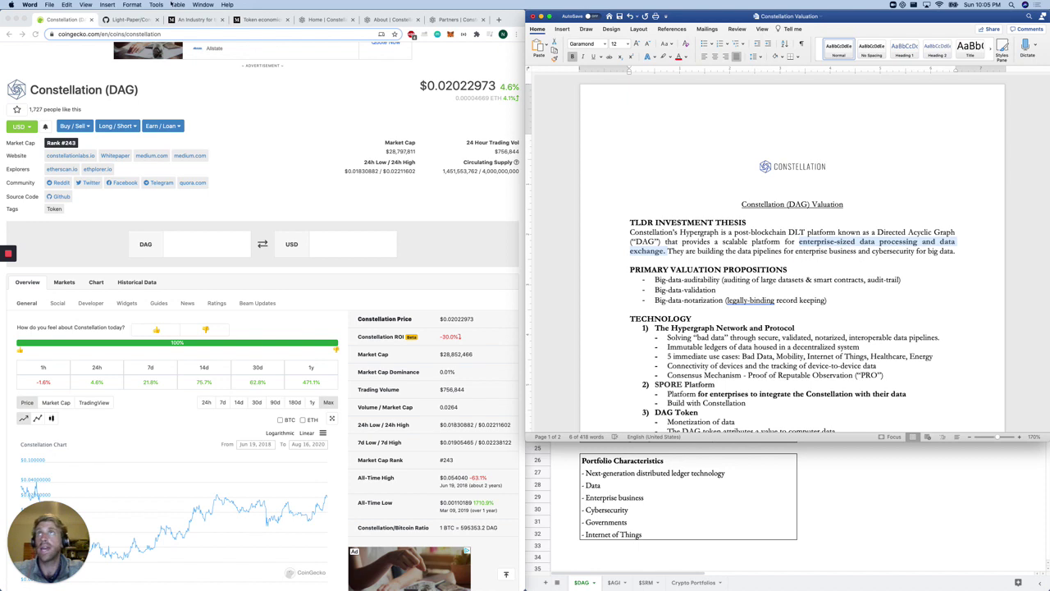
Step: View the linear blockchain versus DAG diagram in the Constellation light paper in Chrome, and read the Word document's Primary Valuation Propositions
click(129, 19)
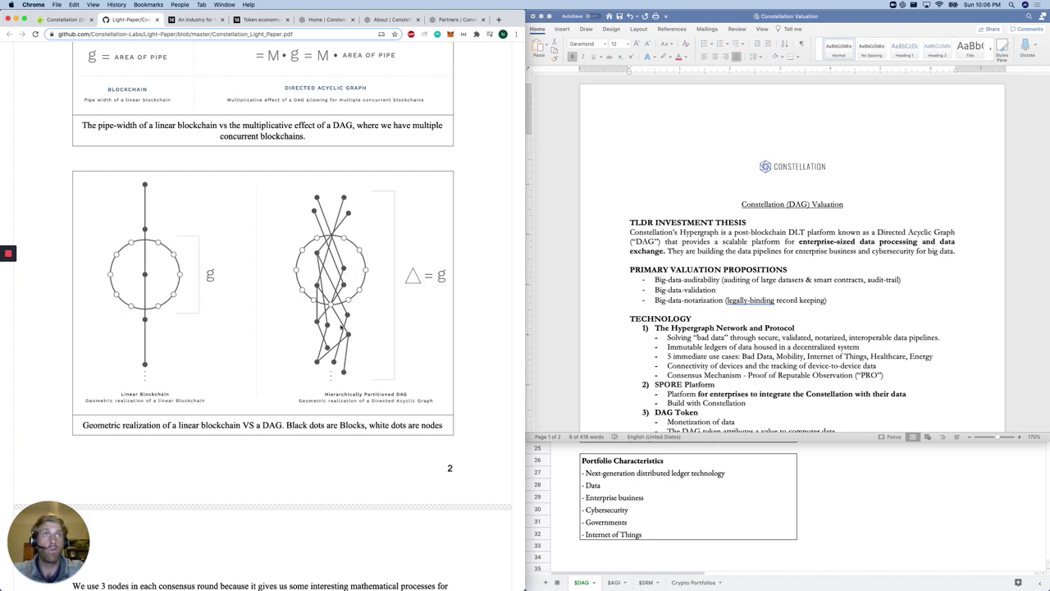
click(657, 271)
triple_click(631, 269)
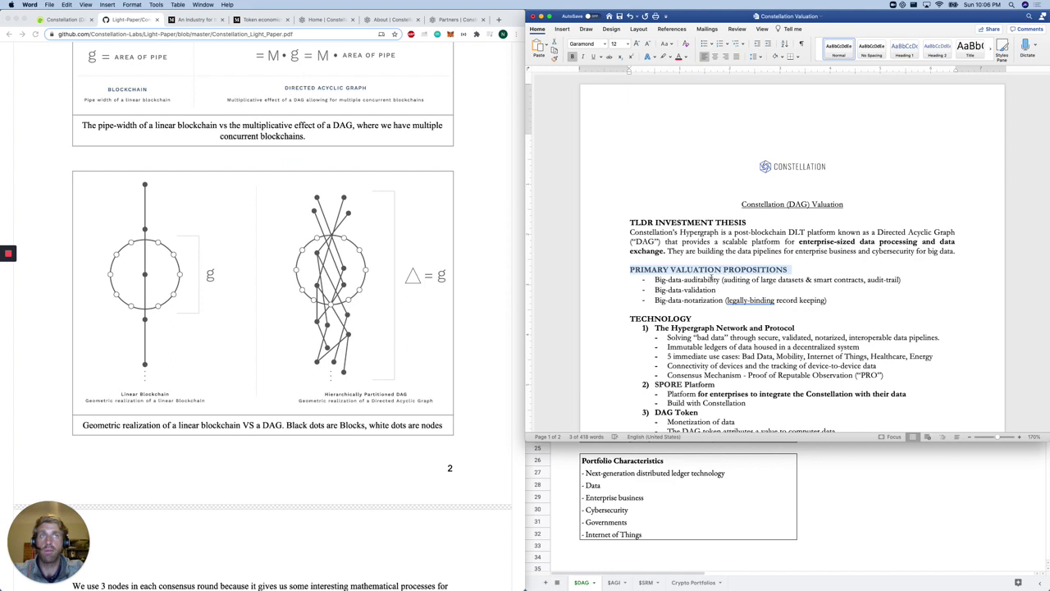
click(654, 280)
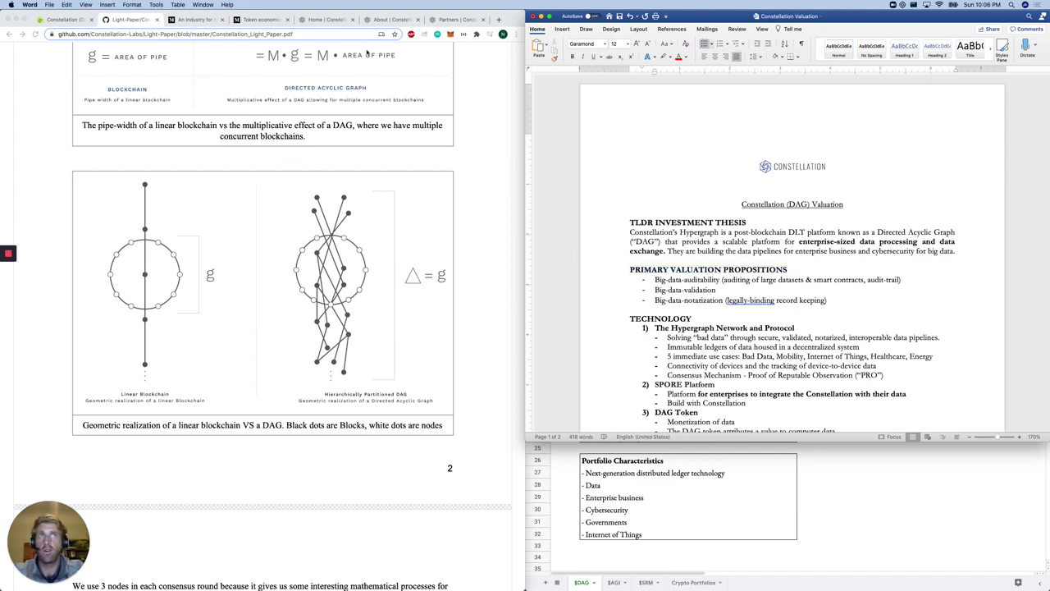
Step: Examine the Constellation homepage in Chrome, covering Scalable Interoperability, Cybersecurity for Big Data, and the network, SPORE Platform and $DAG token overview
click(326, 19)
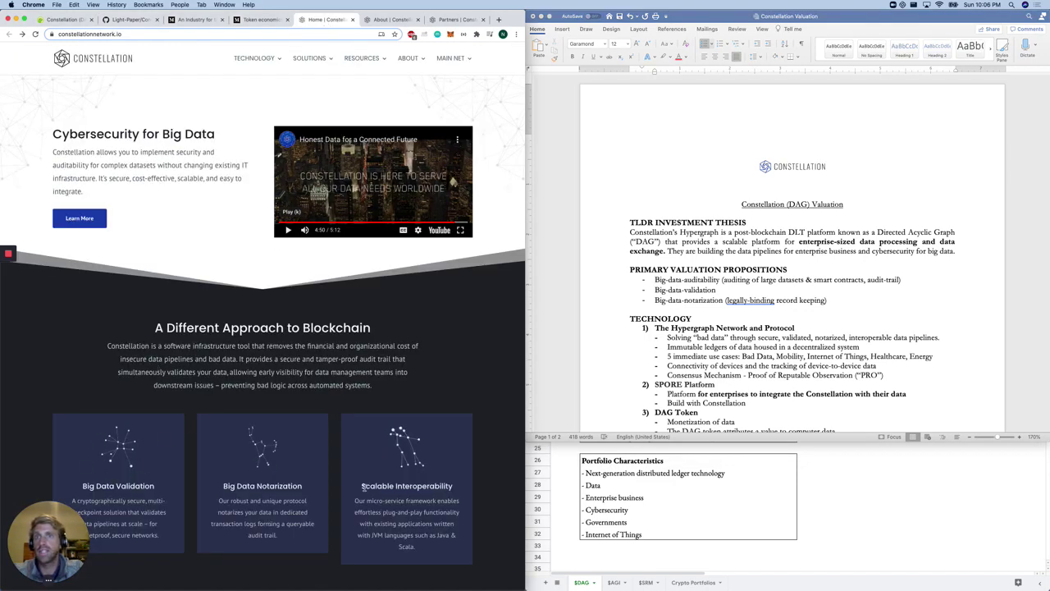
triple_click(441, 486)
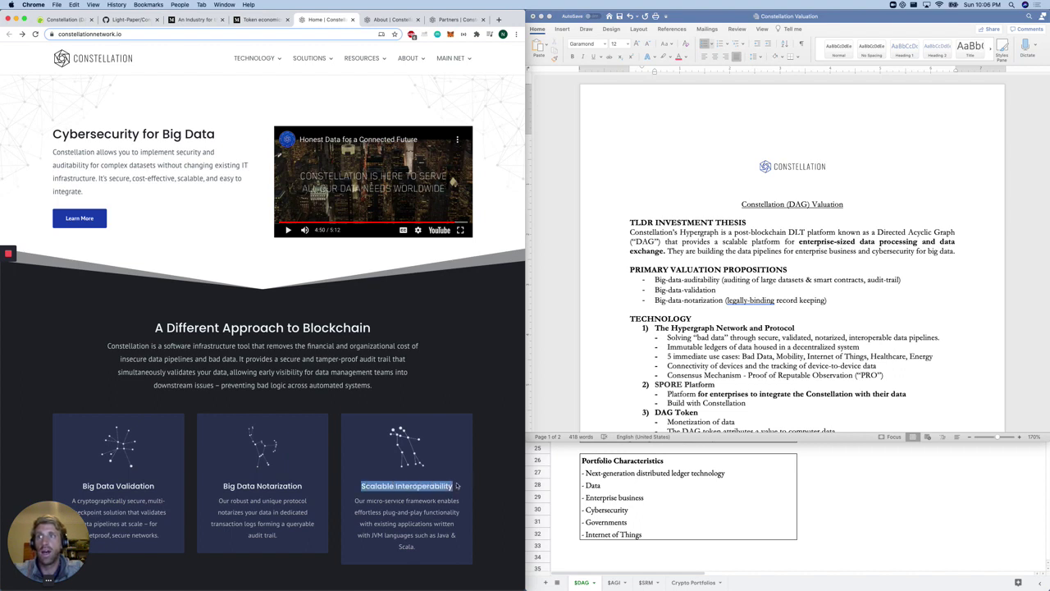
click(55, 133)
drag(53, 135, 218, 144)
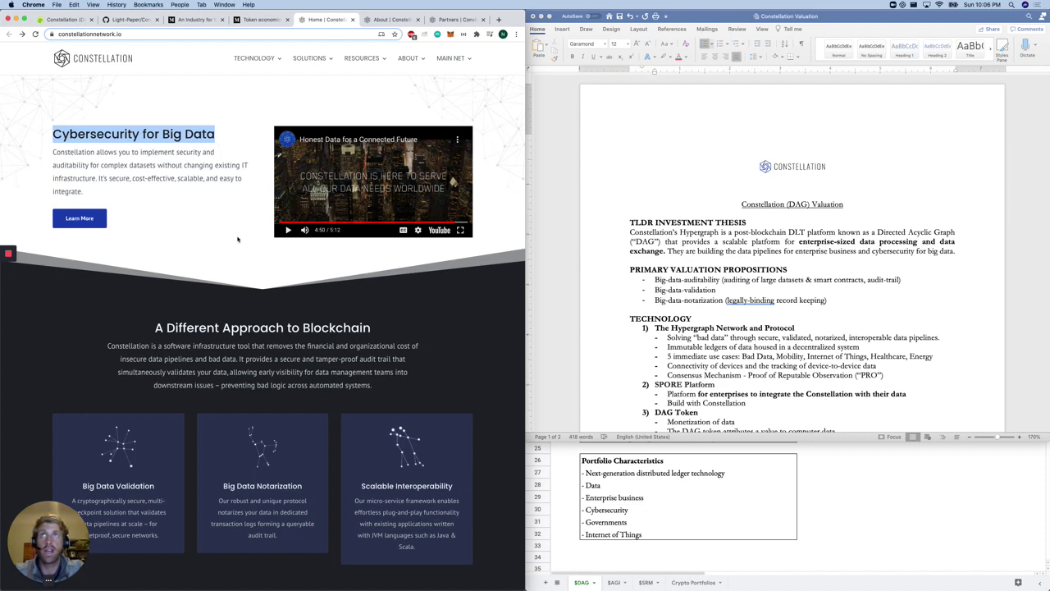
scroll(236, 242, down, 10)
scroll(236, 253, up, 1)
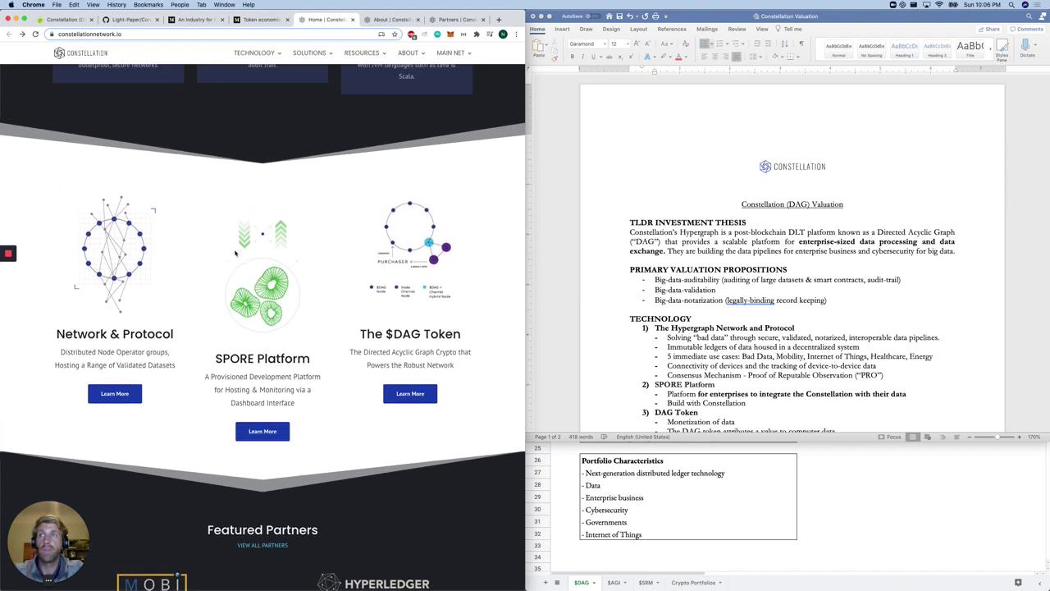
Step: Read the Hypergraph Network and Protocol bullets in the Word document's Technology section, from solving bad data to the consensus mechanism
click(669, 302)
scroll(669, 302, down, 2)
scroll(668, 301, down, 2)
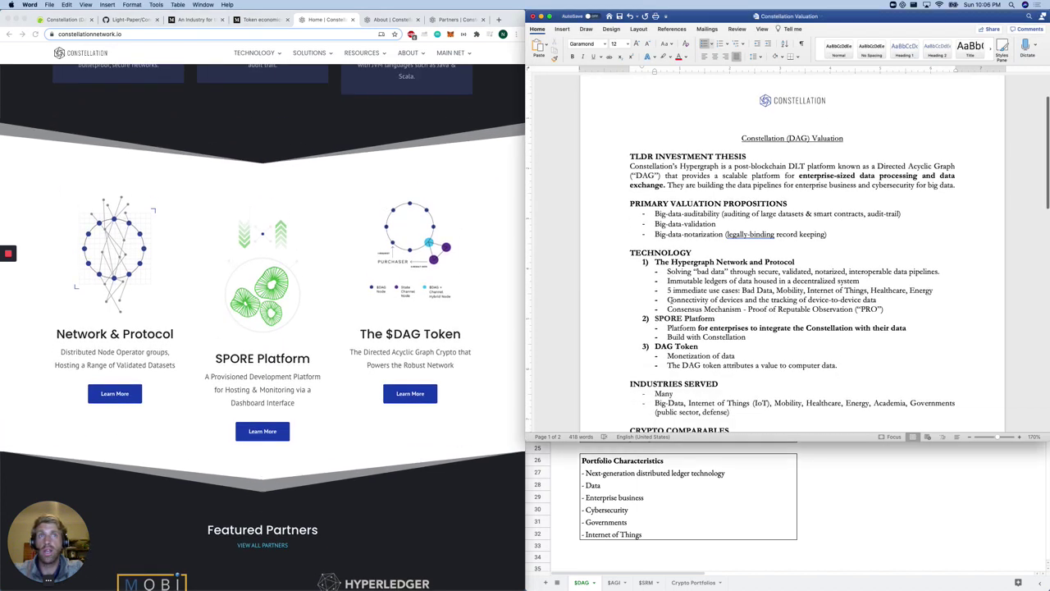
scroll(682, 355, down, 1)
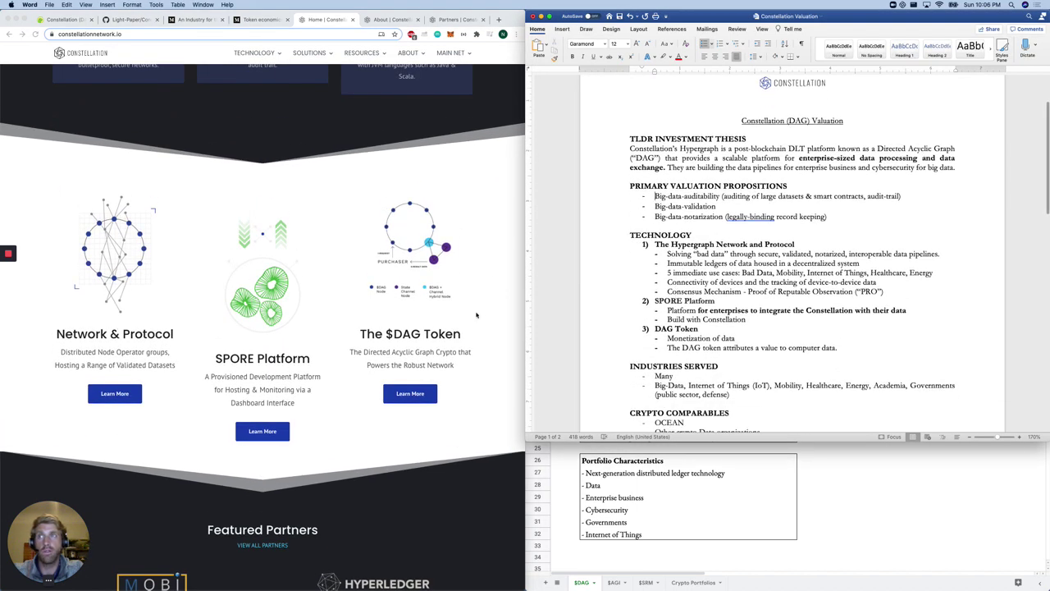
drag(667, 254, 778, 254)
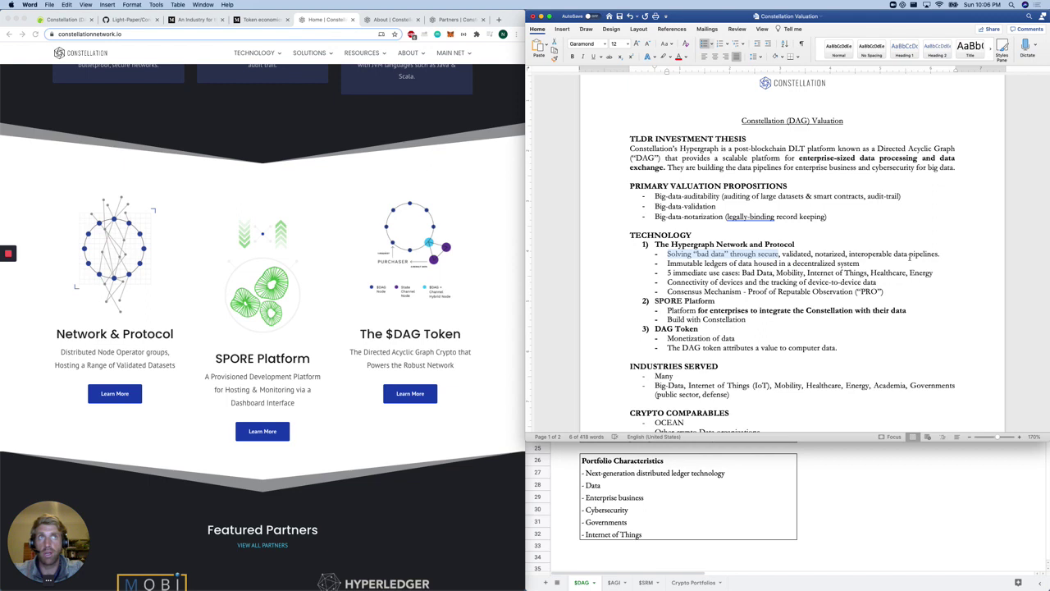
click(871, 263)
key(shift+Home)
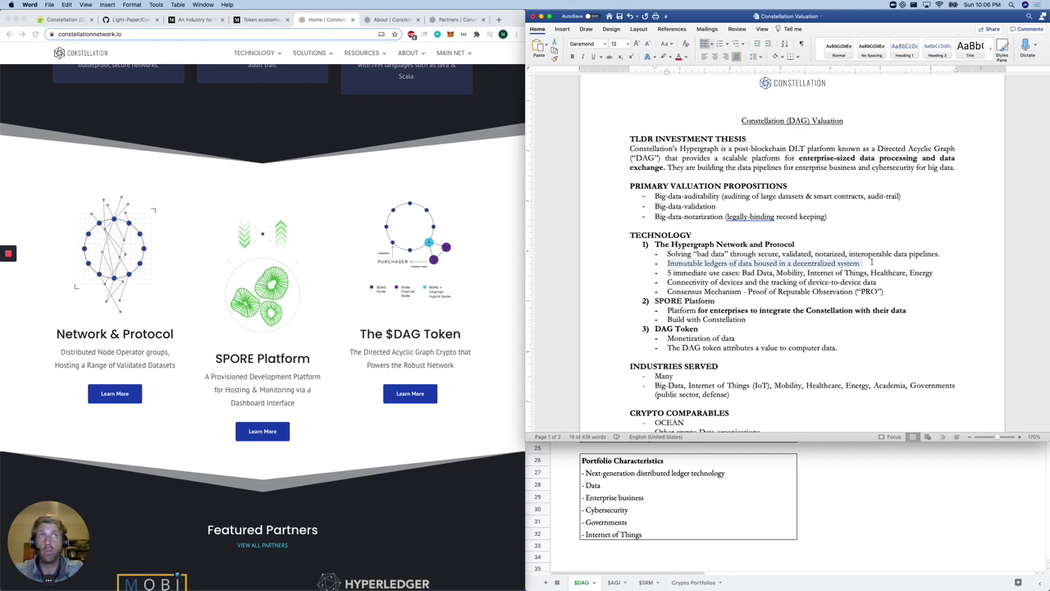
click(871, 264)
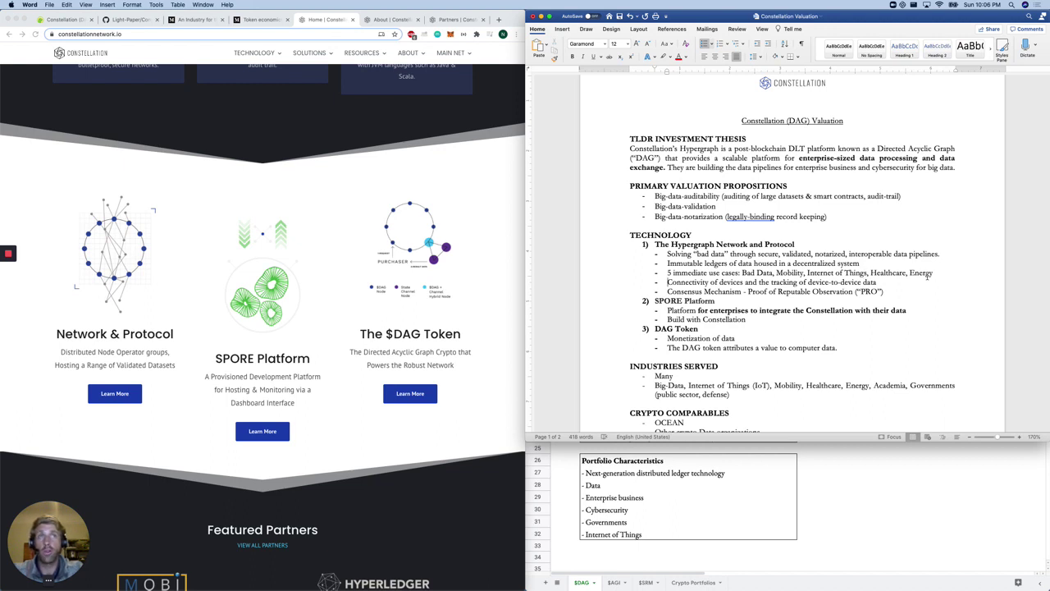
key(shift+End)
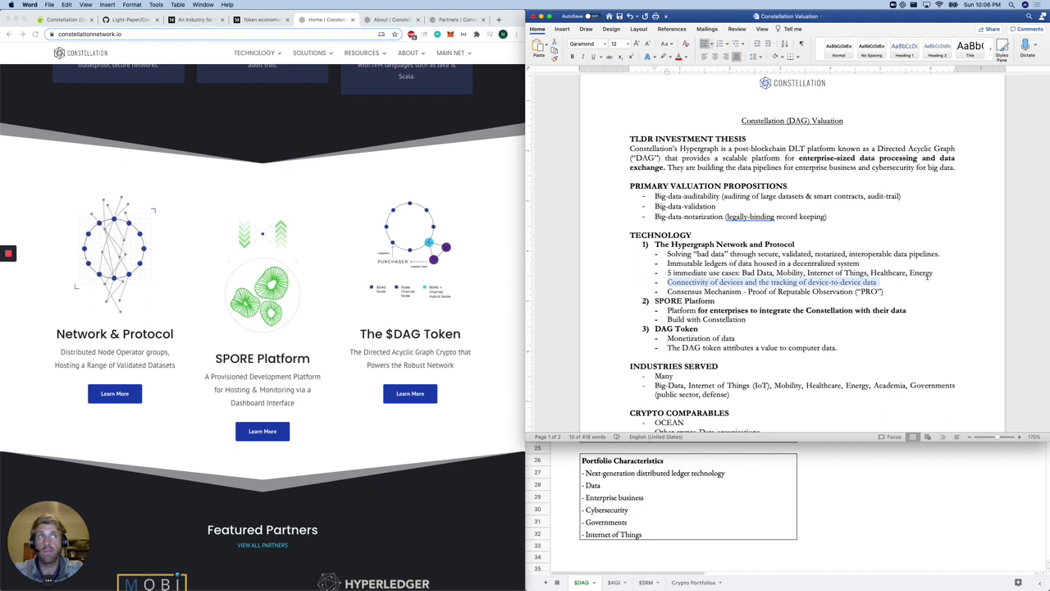
key(Down)
key(shift+End)
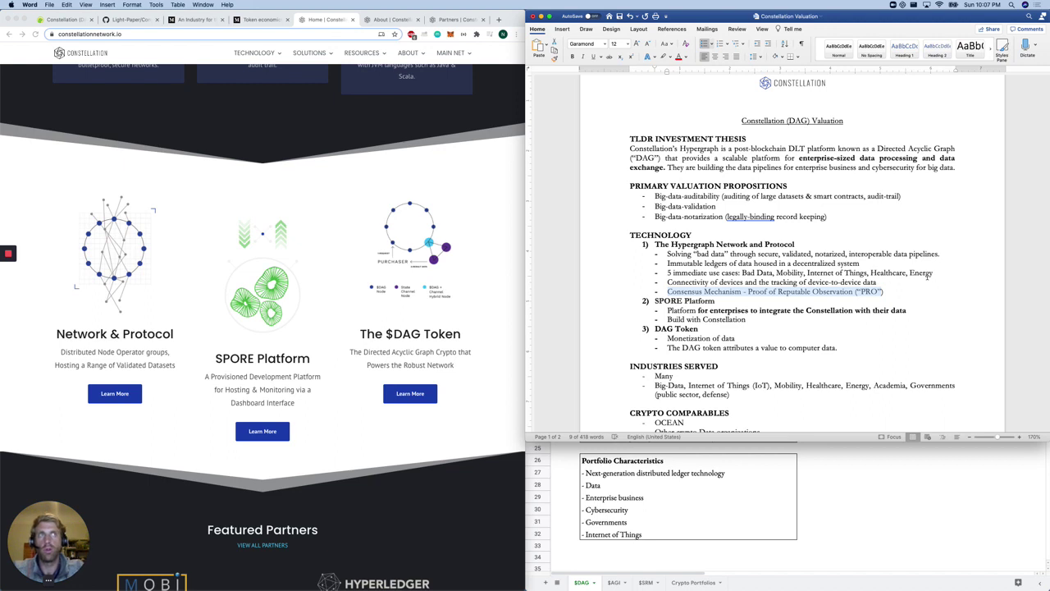
click(891, 293)
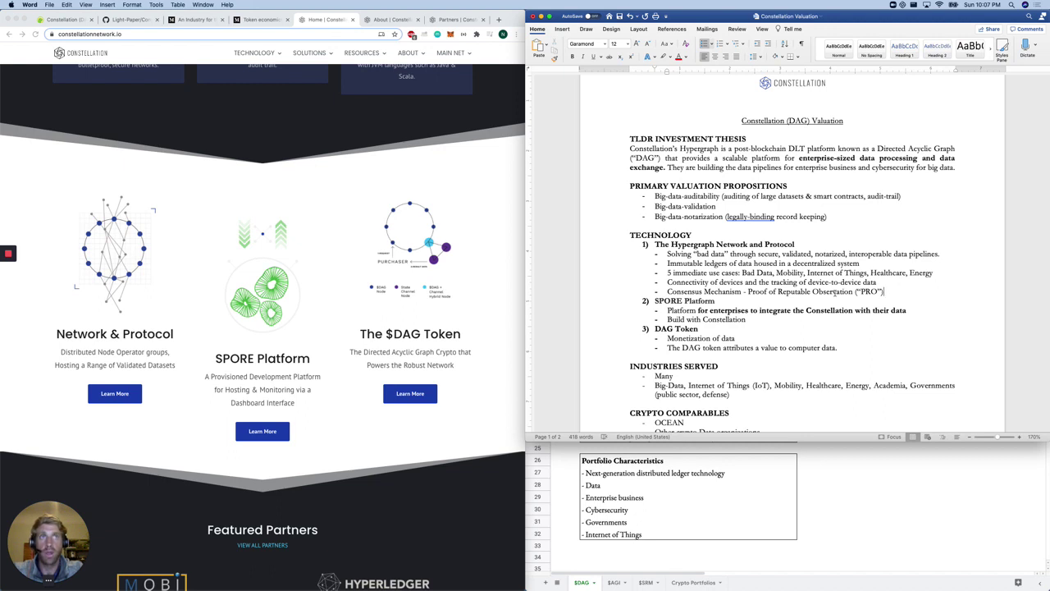
Step: Read the SPORE Platform and DAG Token points in the Technology section
drag(713, 301, 779, 323)
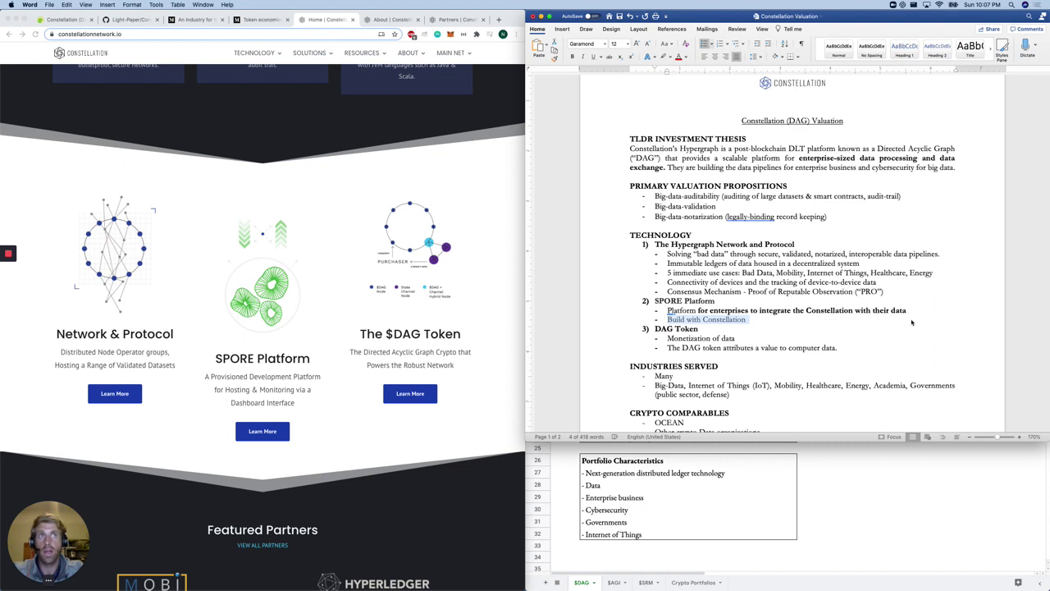
drag(661, 338, 768, 339)
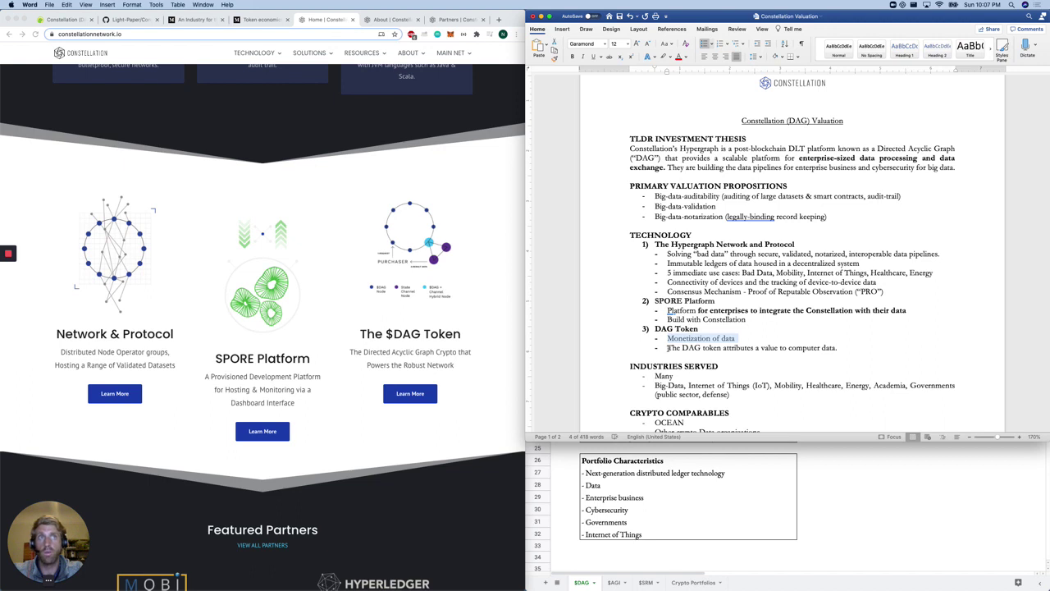
drag(667, 348, 847, 349)
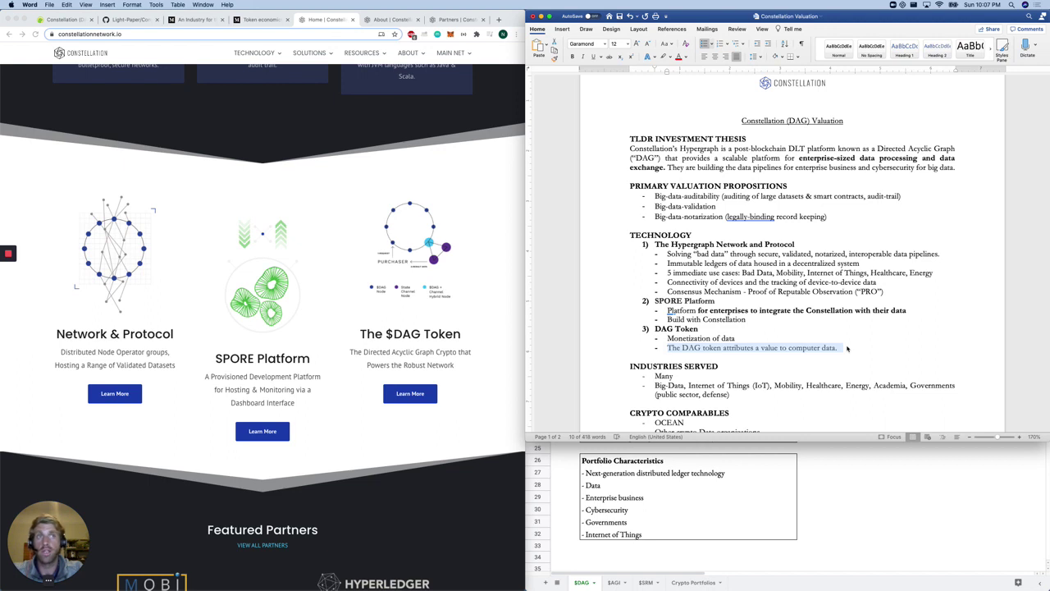
Step: Read the Industries Served section and the Crypto Comparables list, from OCEAN to legacy IoT systems
scroll(837, 303, down, 4)
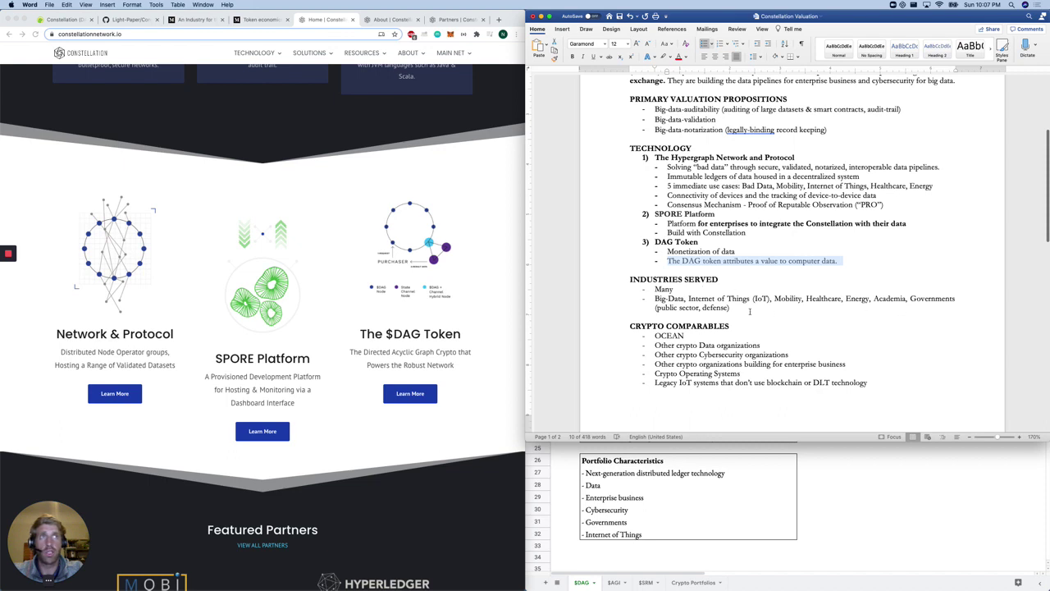
scroll(744, 303, down, 3)
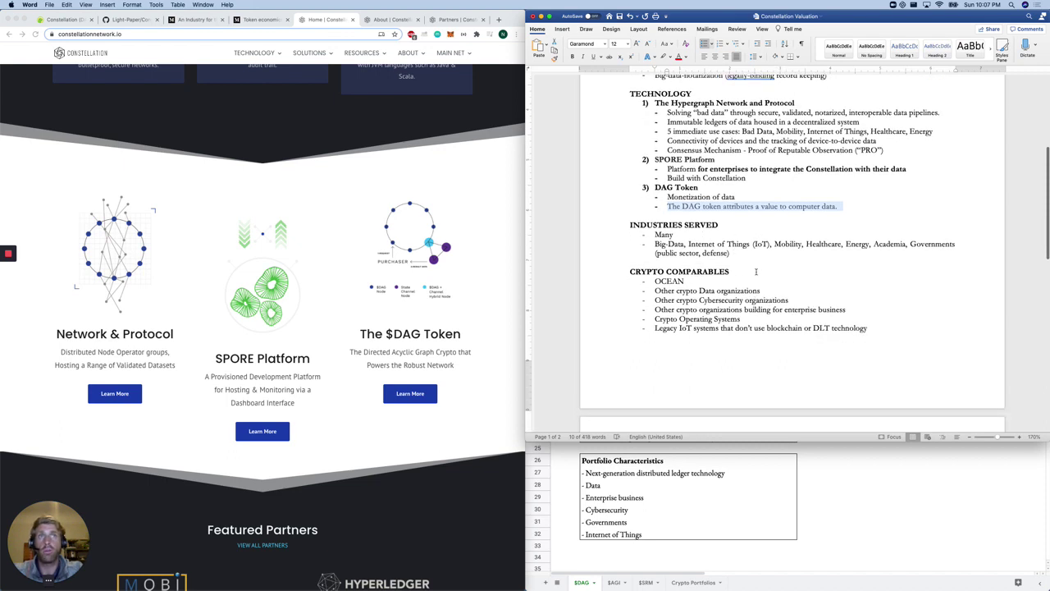
scroll(701, 274, down, 1)
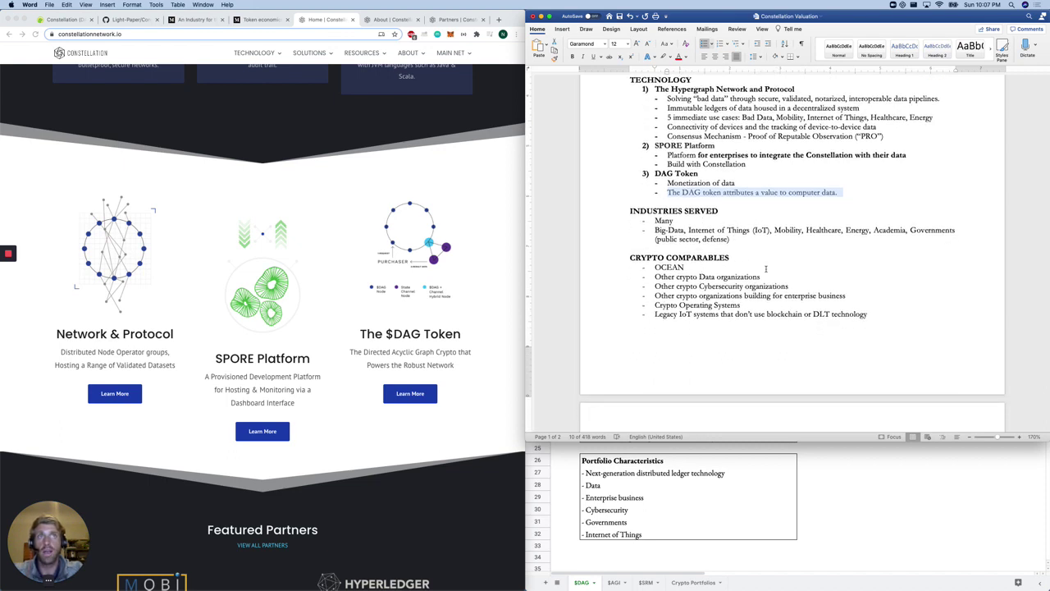
triple_click(699, 277)
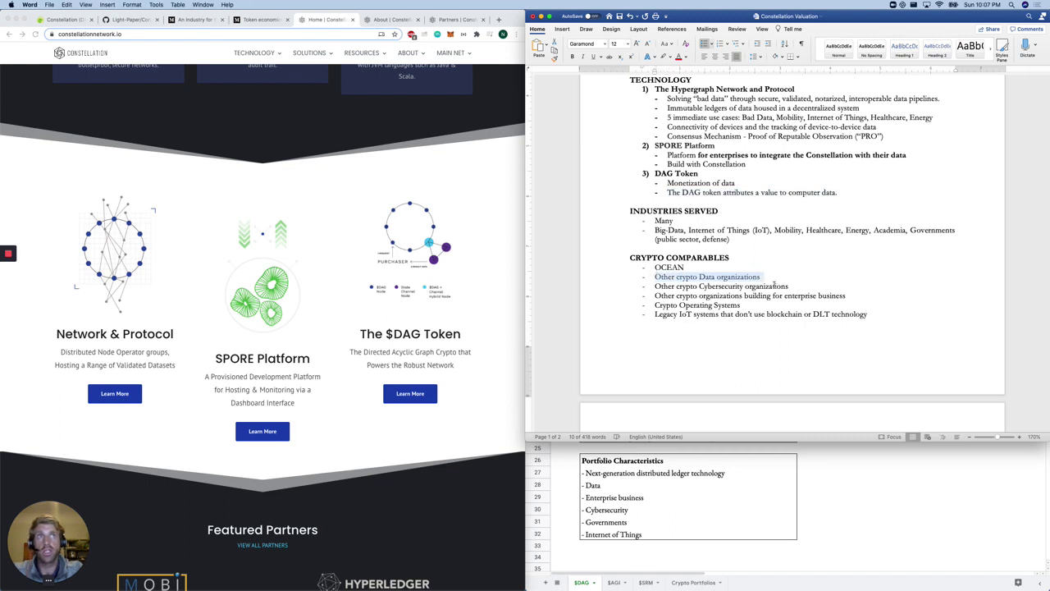
drag(778, 286, 704, 287)
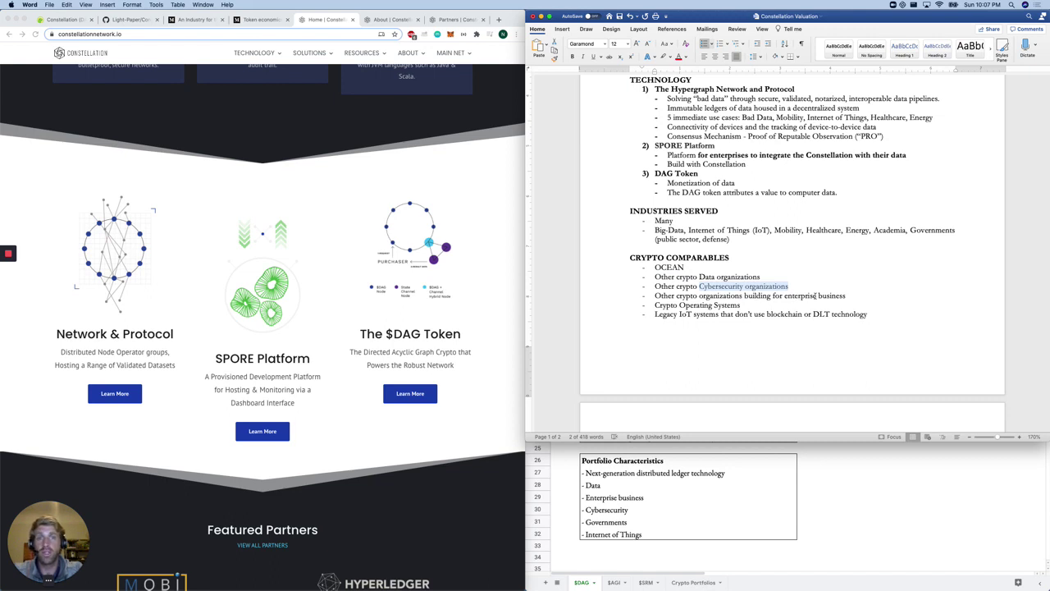
mouse_move(771, 306)
mouse_down()
mouse_move(658, 305)
mouse_move(779, 315)
mouse_up()
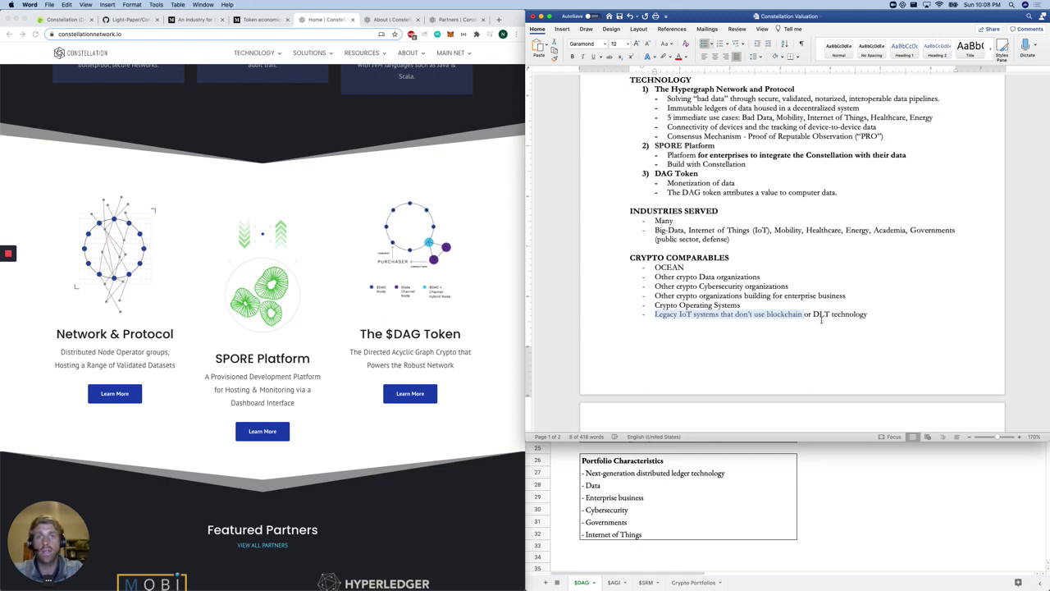
Step: Read the Tokenomics section of the valuation document, covering token utility and the token issuance schedule
scroll(820, 320, down, 10)
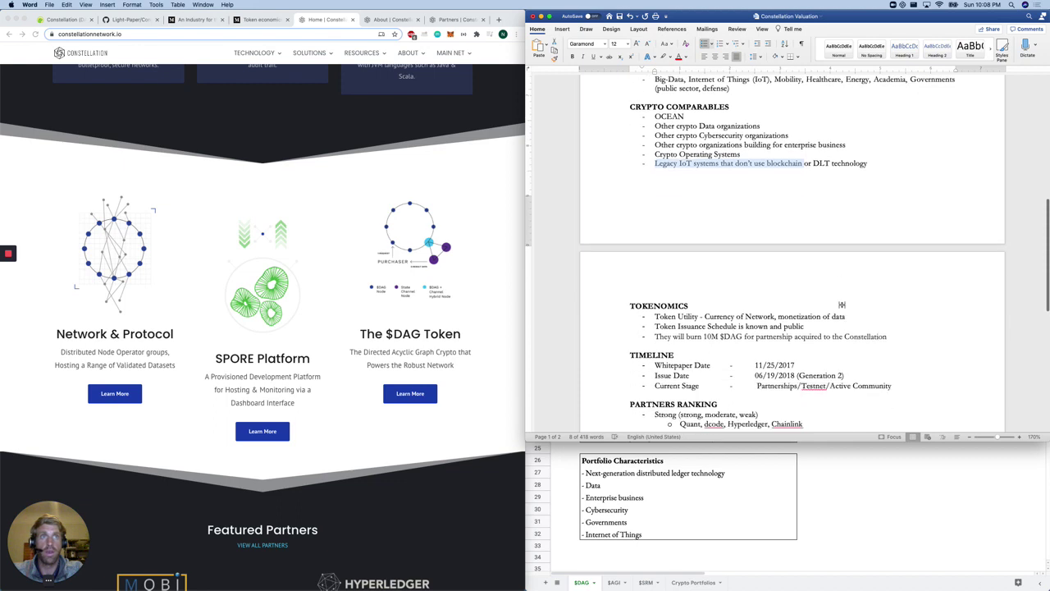
scroll(832, 295, down, 2)
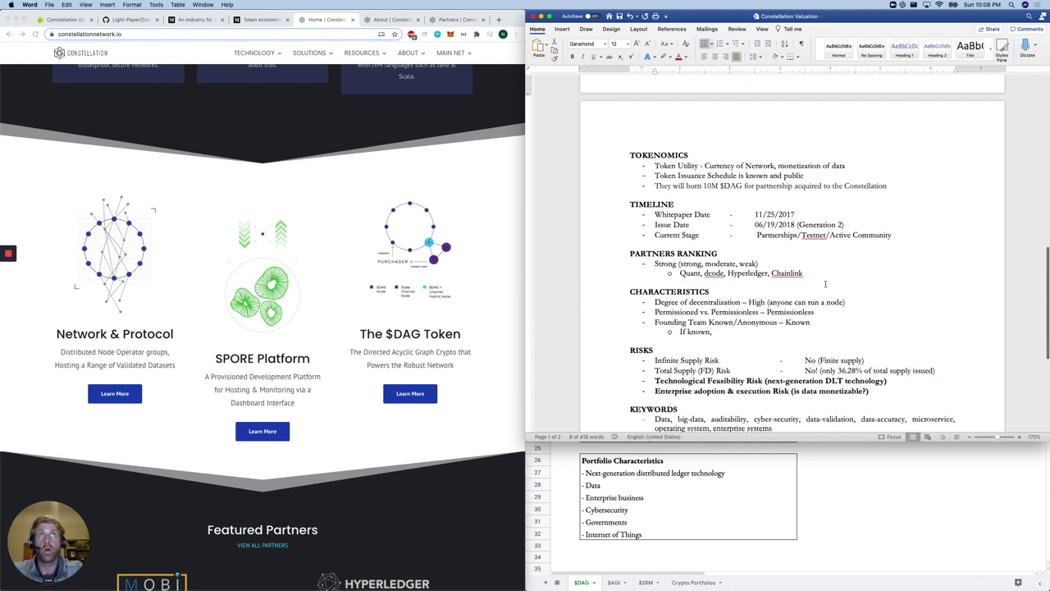
triple_click(655, 167)
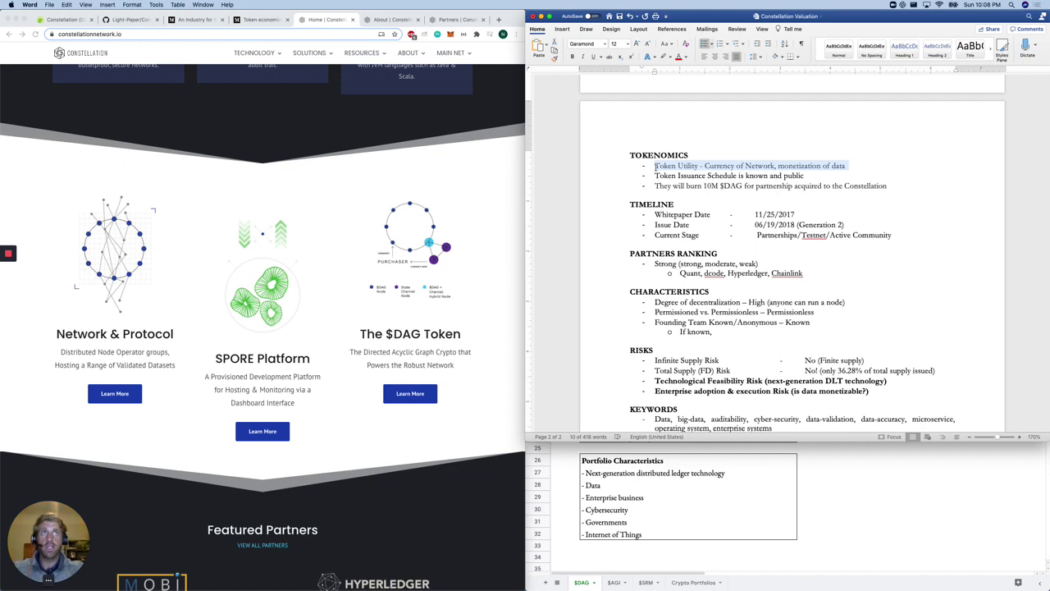
drag(655, 176, 805, 175)
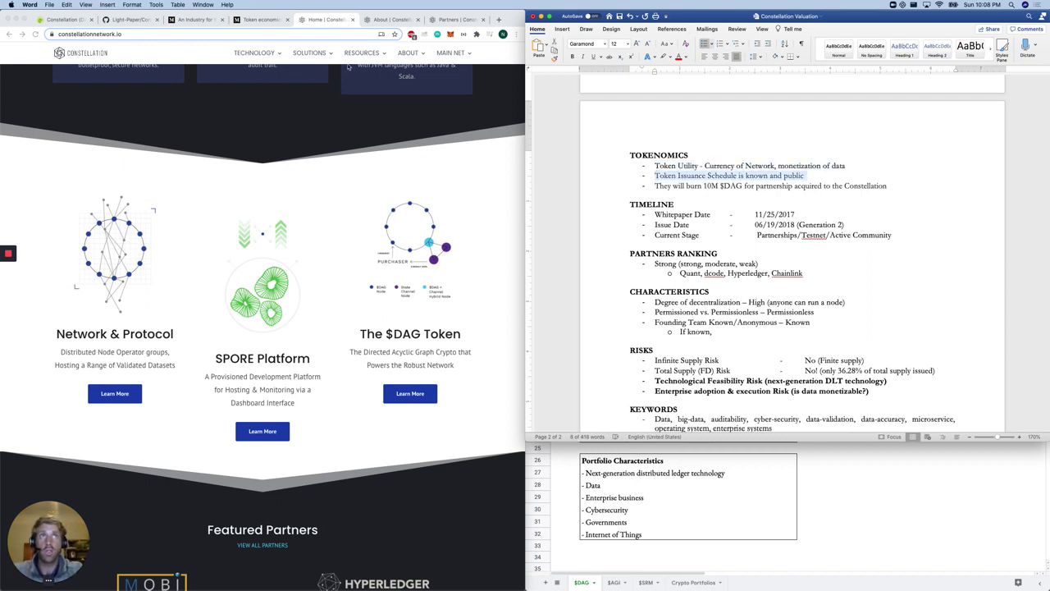
Step: Find the Medium token economics article in Chrome and examine its token allocation table and wallet addresses
click(197, 21)
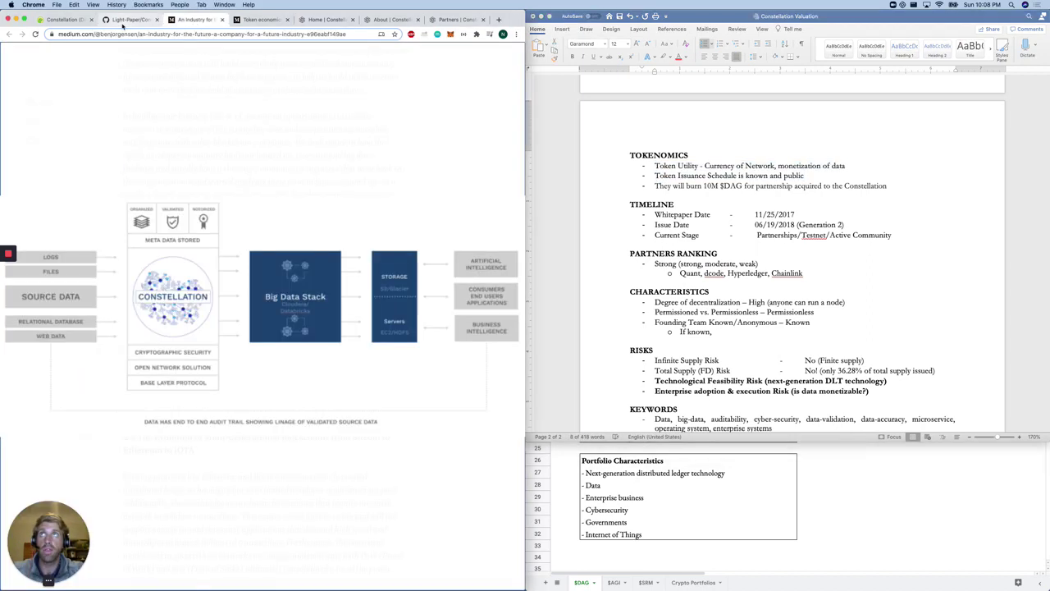
click(124, 24)
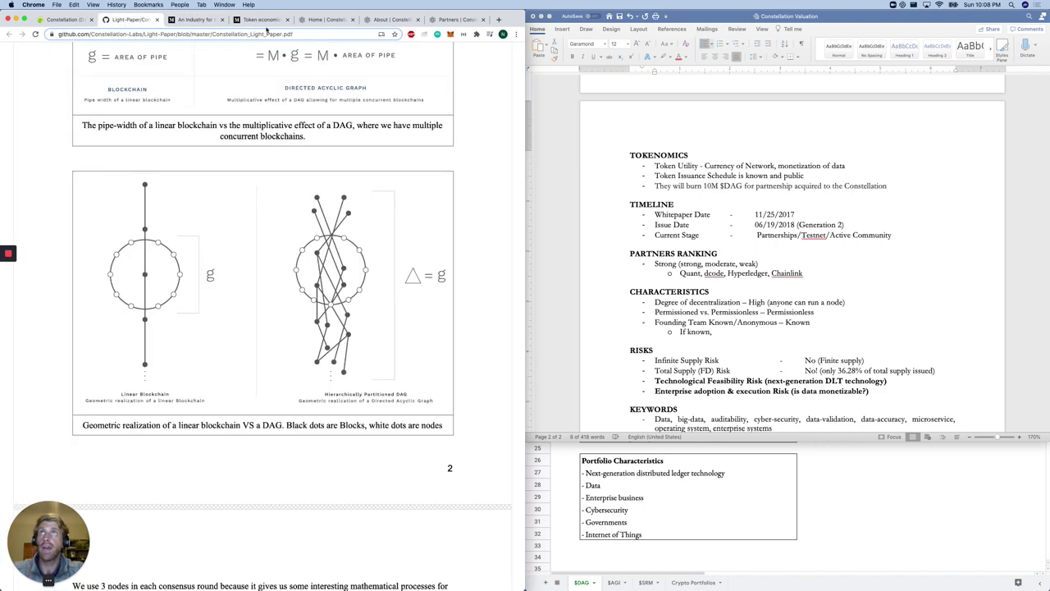
click(265, 21)
scroll(205, 198, up, 2)
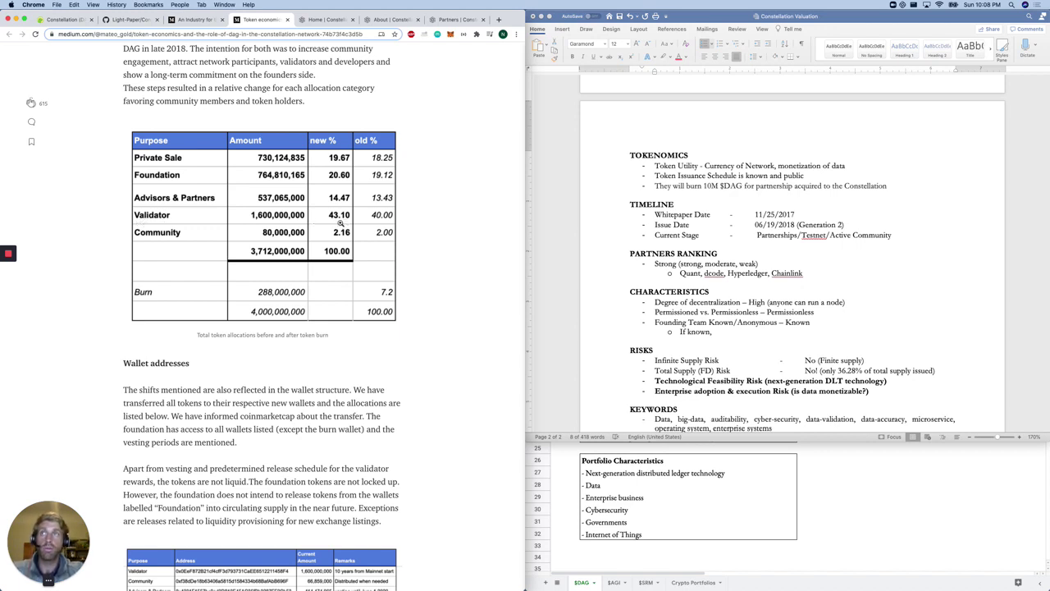
scroll(341, 225, down, 6)
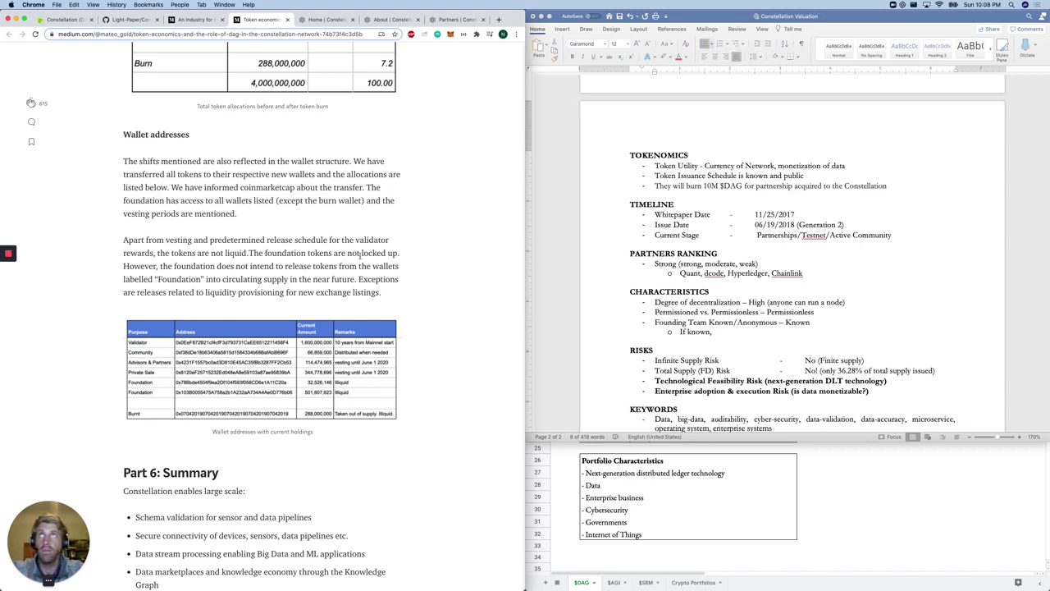
Step: Look over the Leadership and Advisors & Contributors sections on Constellation's About page
click(328, 20)
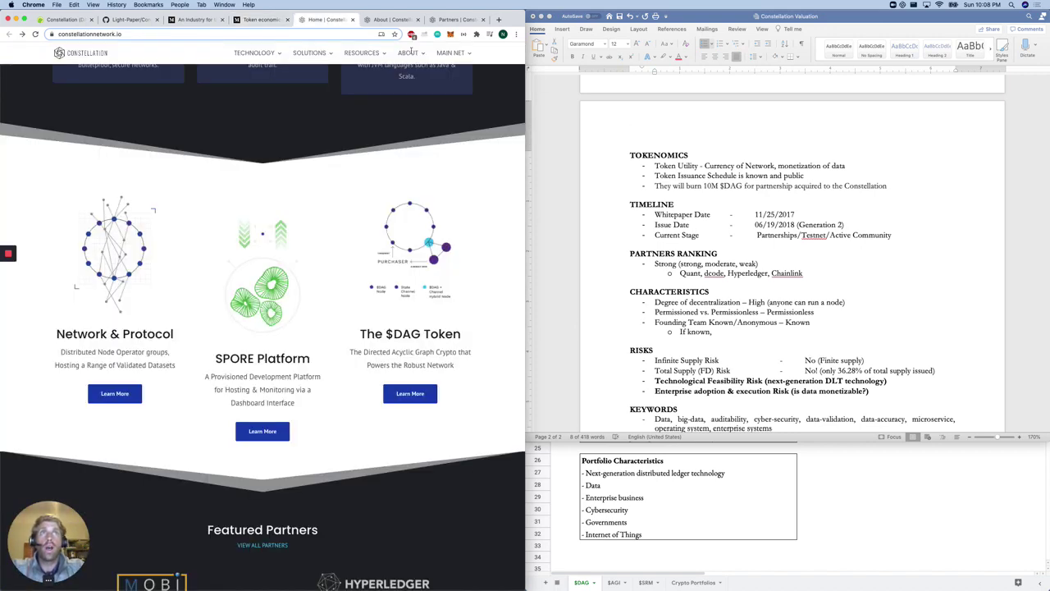
click(392, 20)
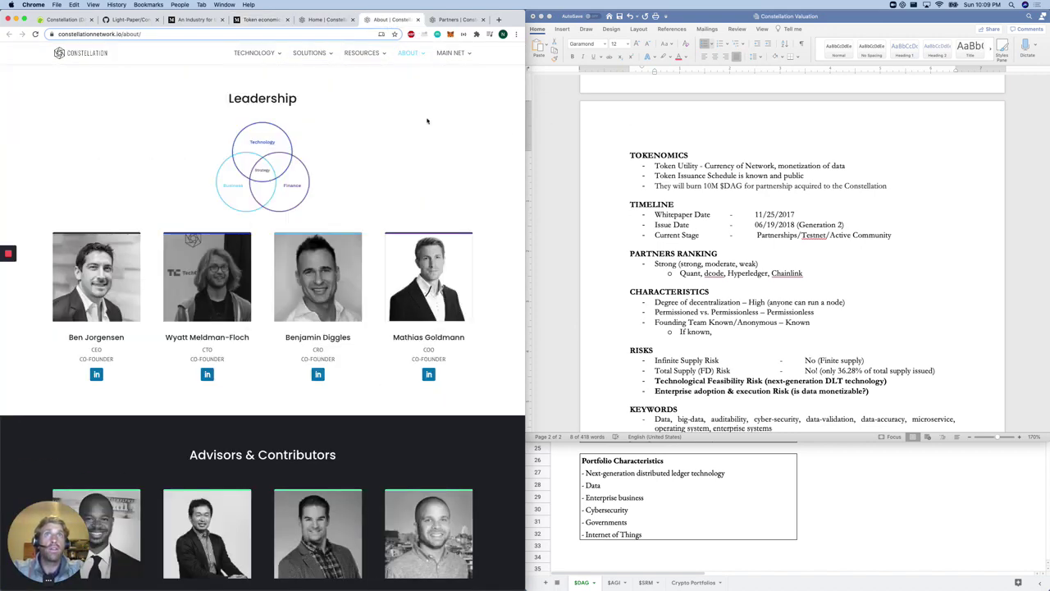
scroll(117, 132, down, 1)
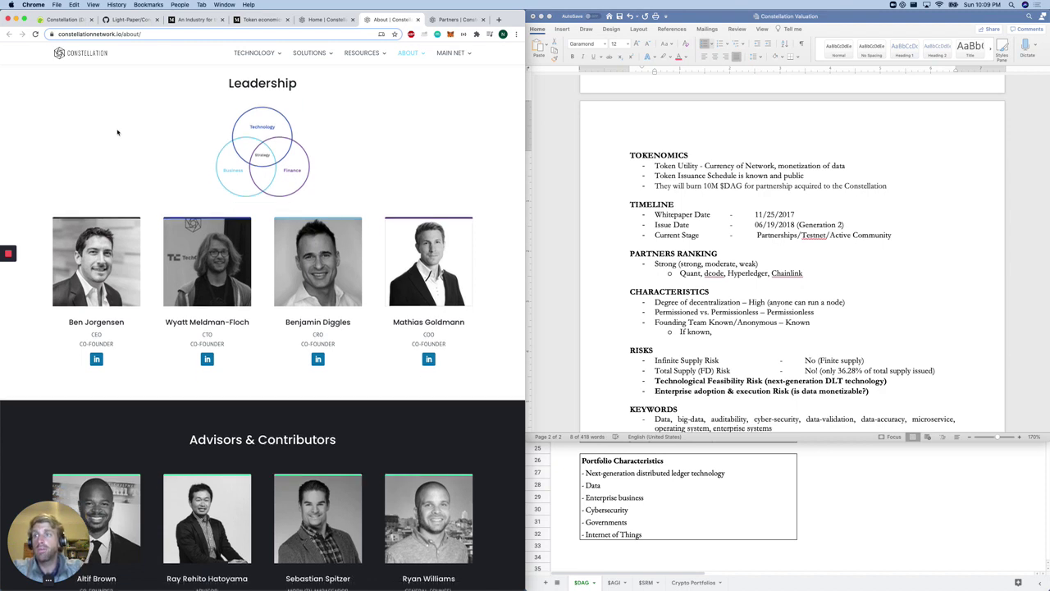
scroll(114, 246, down, 4)
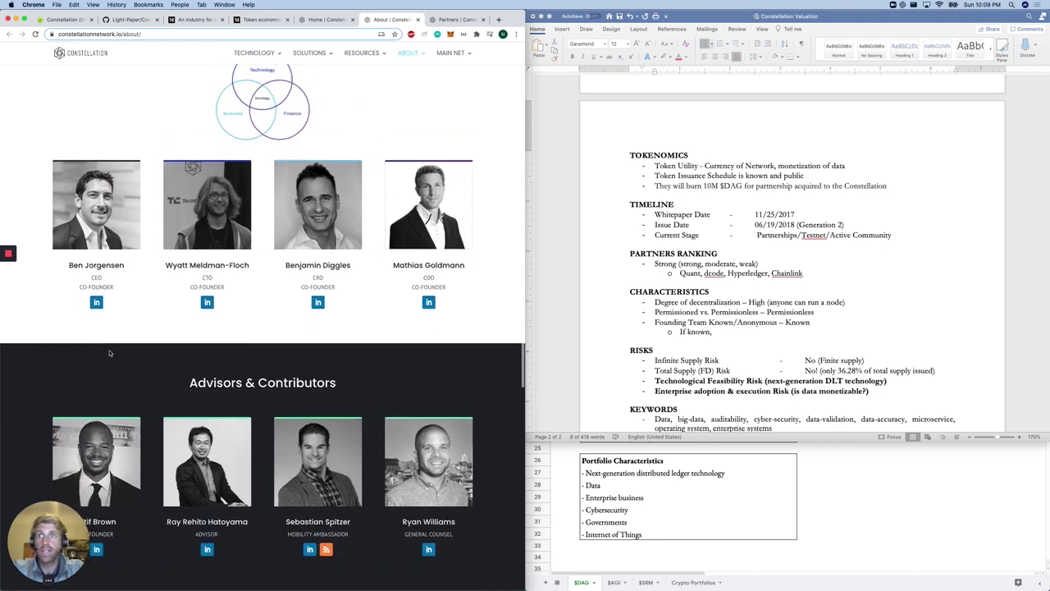
Step: Close the About page, examine the Active Partners page and compare it with the Partners Ranking section in the Word document
click(418, 20)
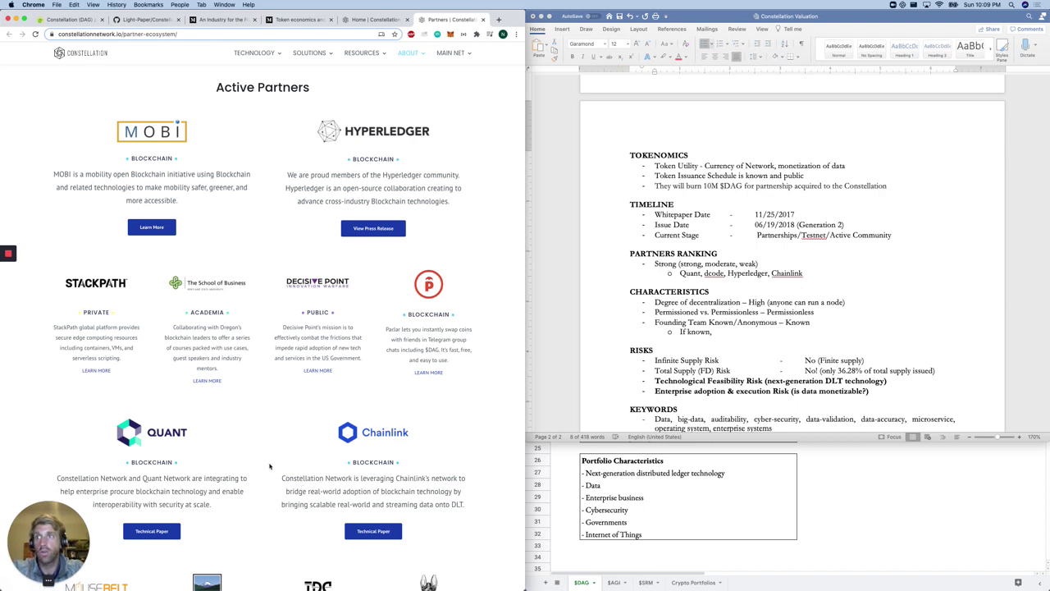
scroll(271, 448, up, 1)
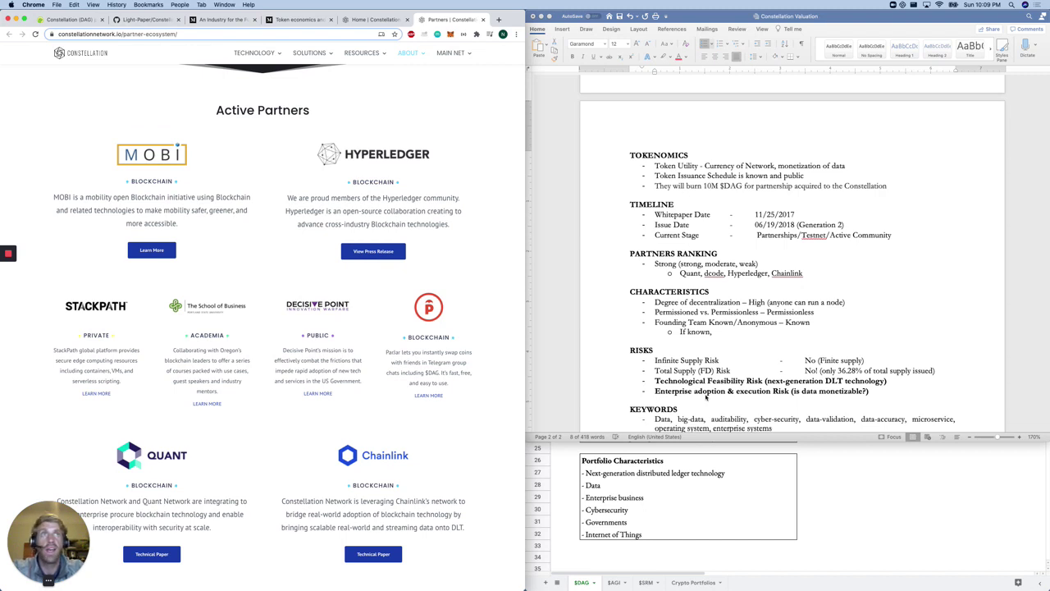
click(616, 248)
drag(628, 250, 819, 282)
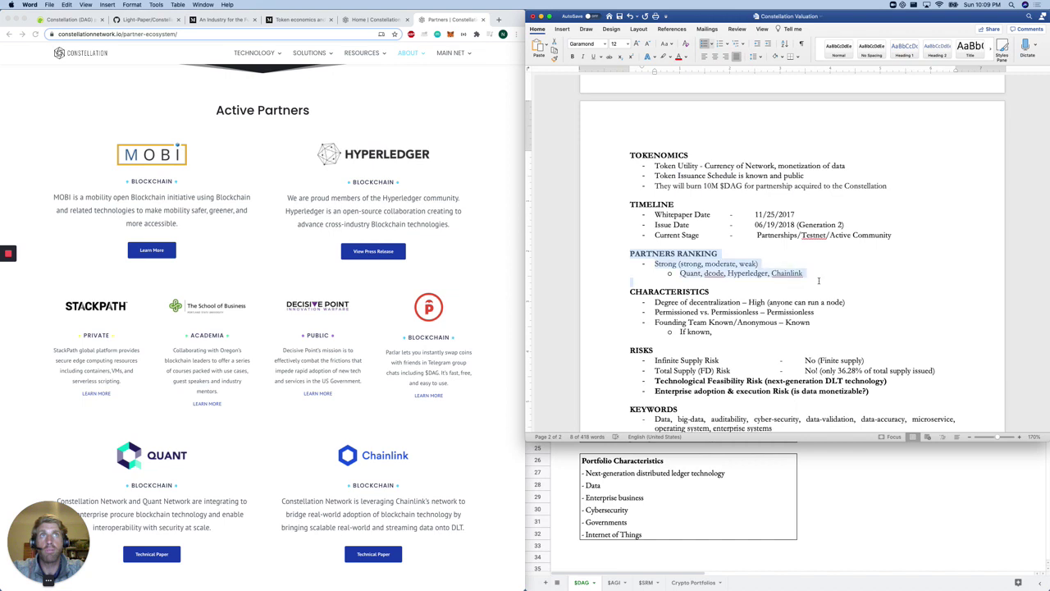
Step: Read the Characteristics and Risks sections, focusing on technological feasibility risk and enterprise adoption and execution risk
click(648, 292)
scroll(639, 293, down, 3)
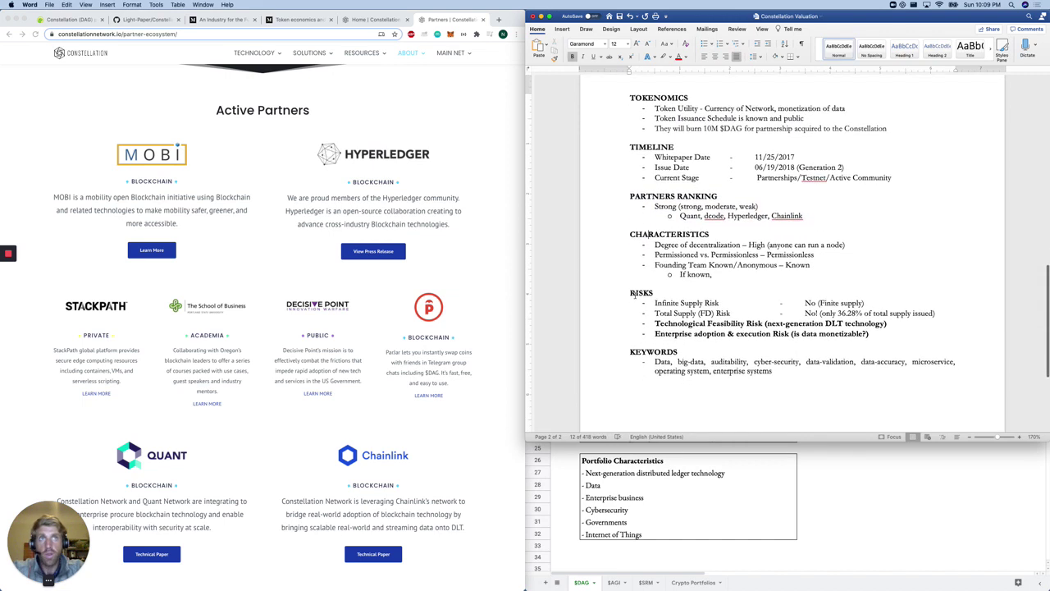
drag(655, 323, 881, 332)
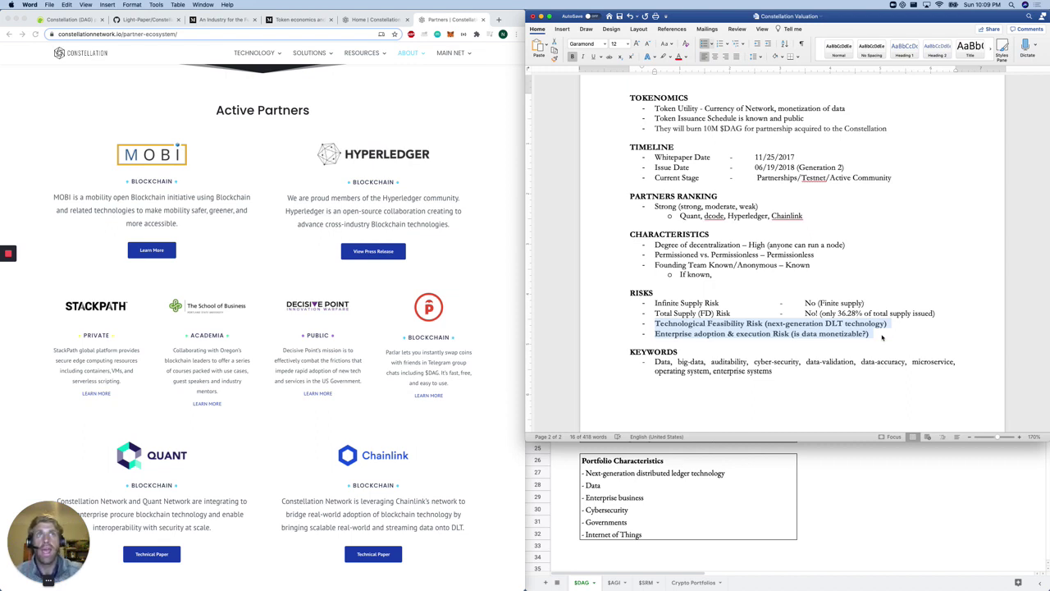
click(882, 337)
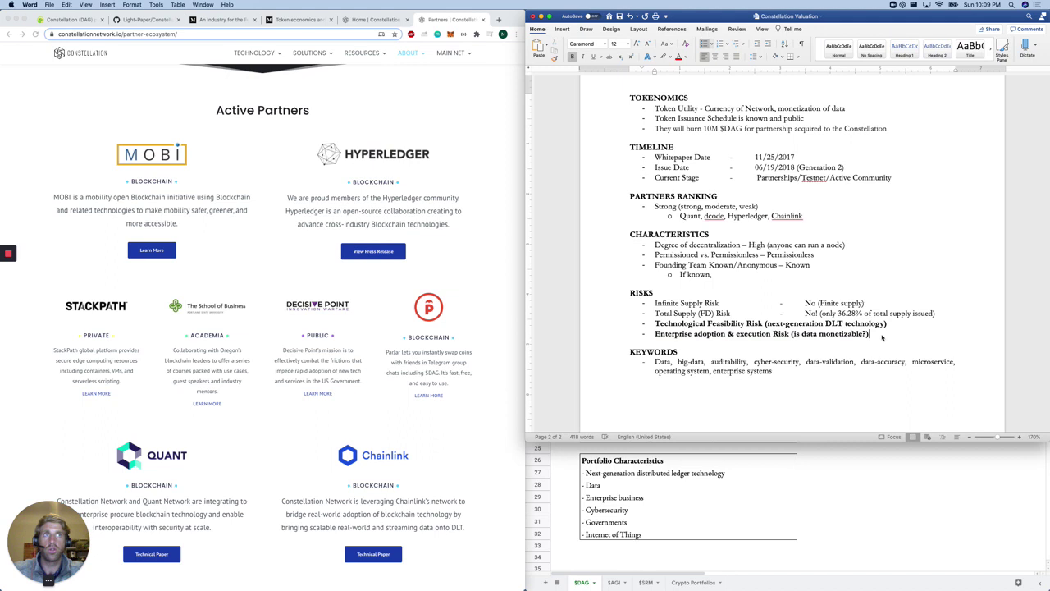
triple_click(881, 334)
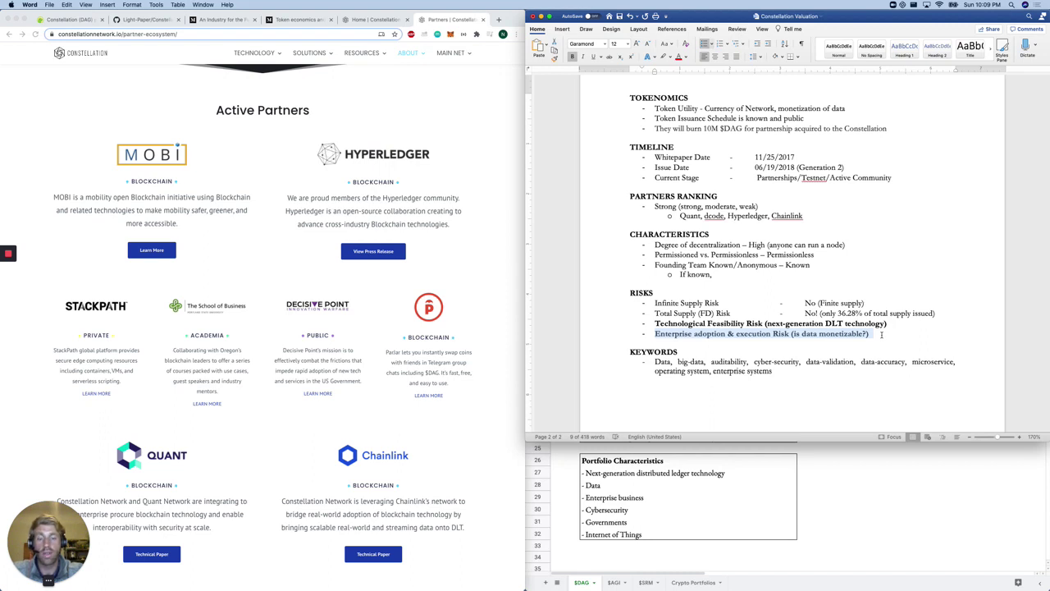
Step: Switch to the Crypto Portfolio Designs spreadsheet and remove the border from the Strong Buy cell on the $DAG sheet
click(719, 487)
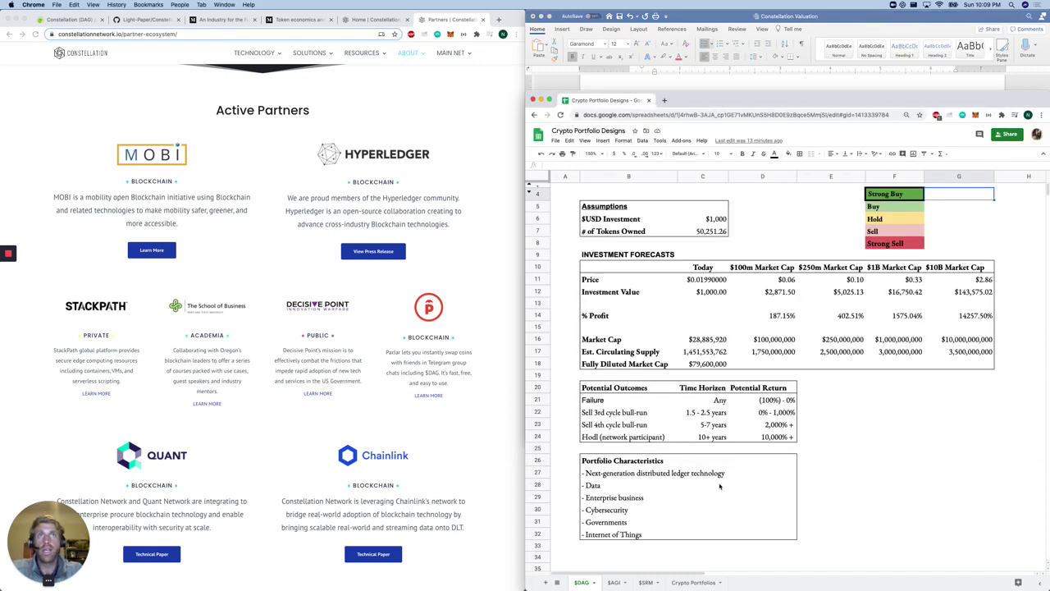
click(712, 219)
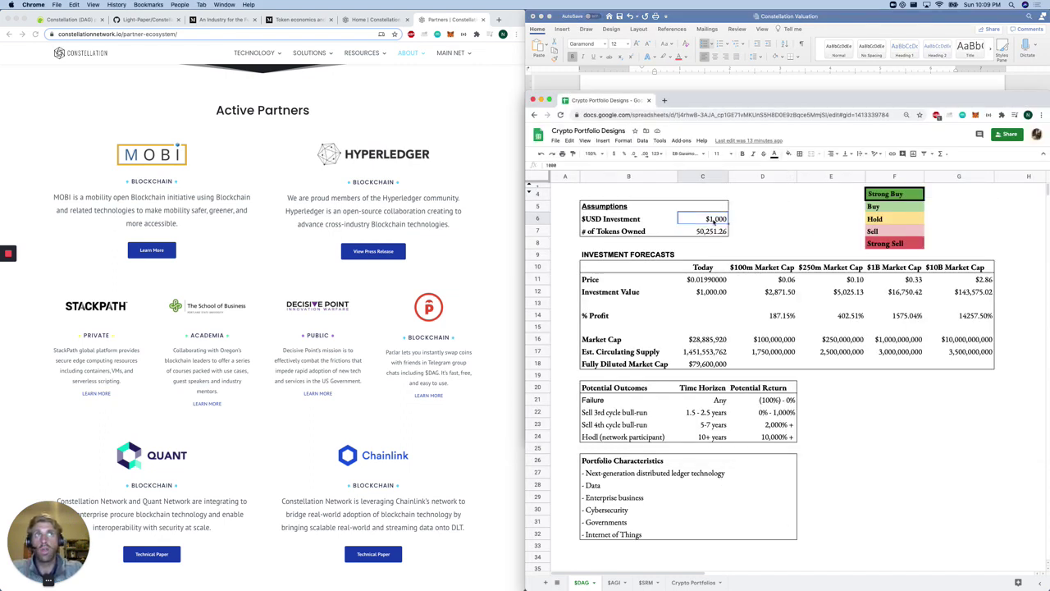
click(890, 195)
click(799, 154)
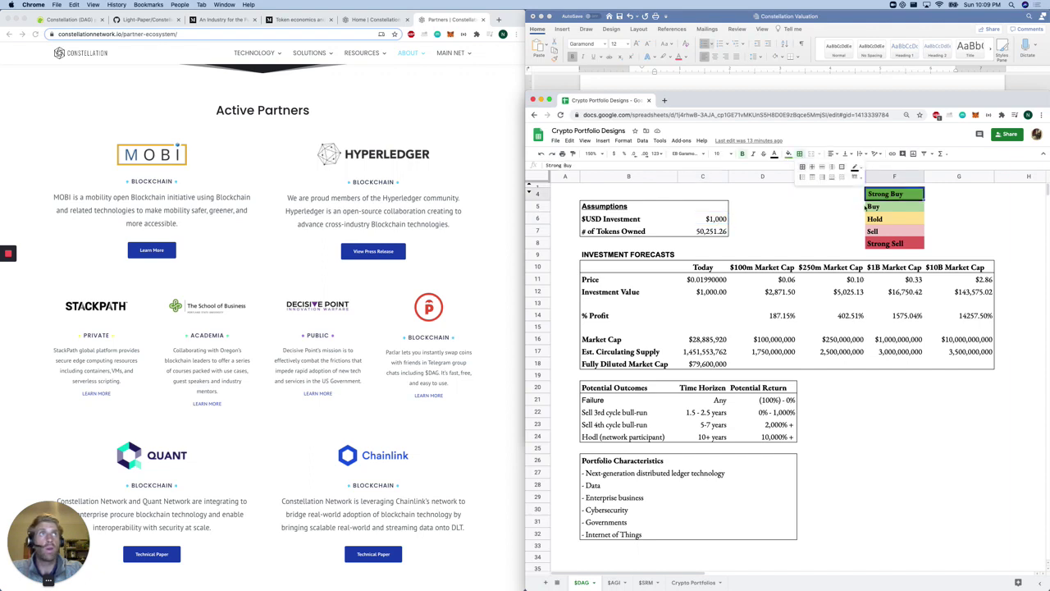
click(841, 179)
Step: Review the USD investment, number of tokens owned and today's price, market cap and fully diluted market cap
click(713, 218)
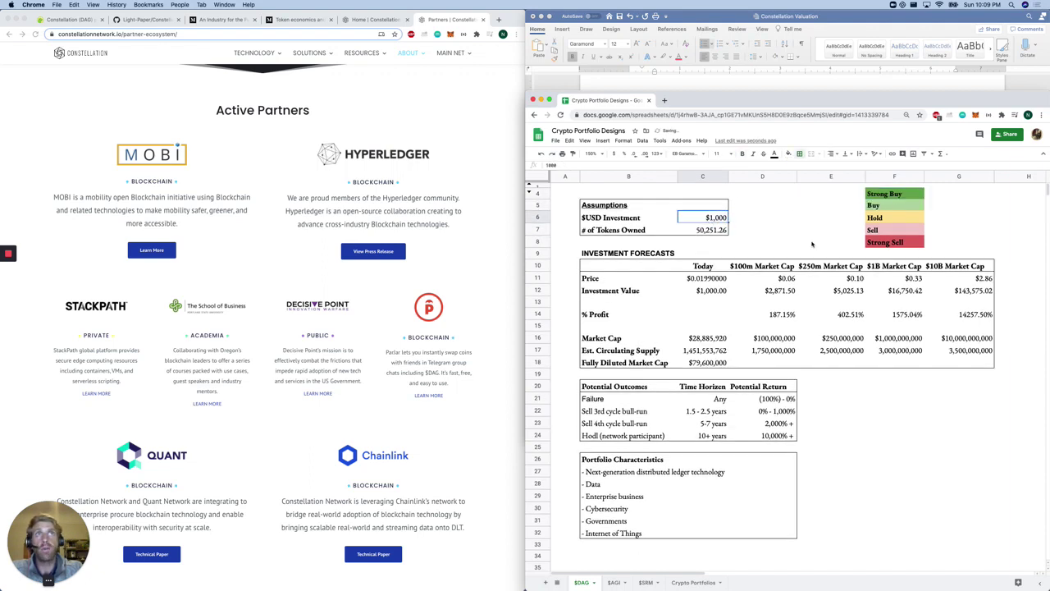
key(Down)
key(Down)
key(Down)
key(Down)
key(Down)
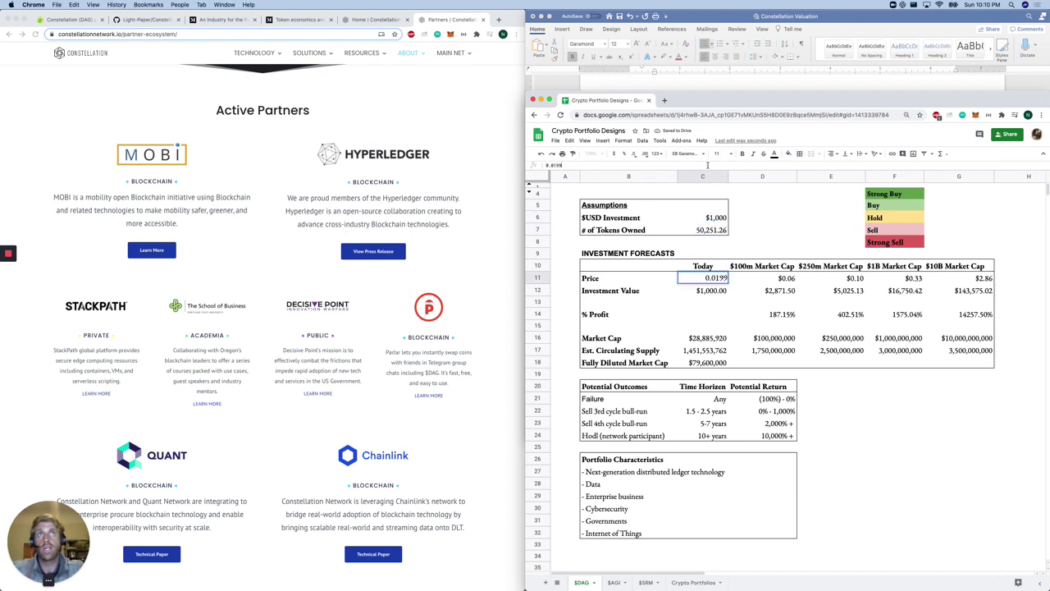
click(698, 230)
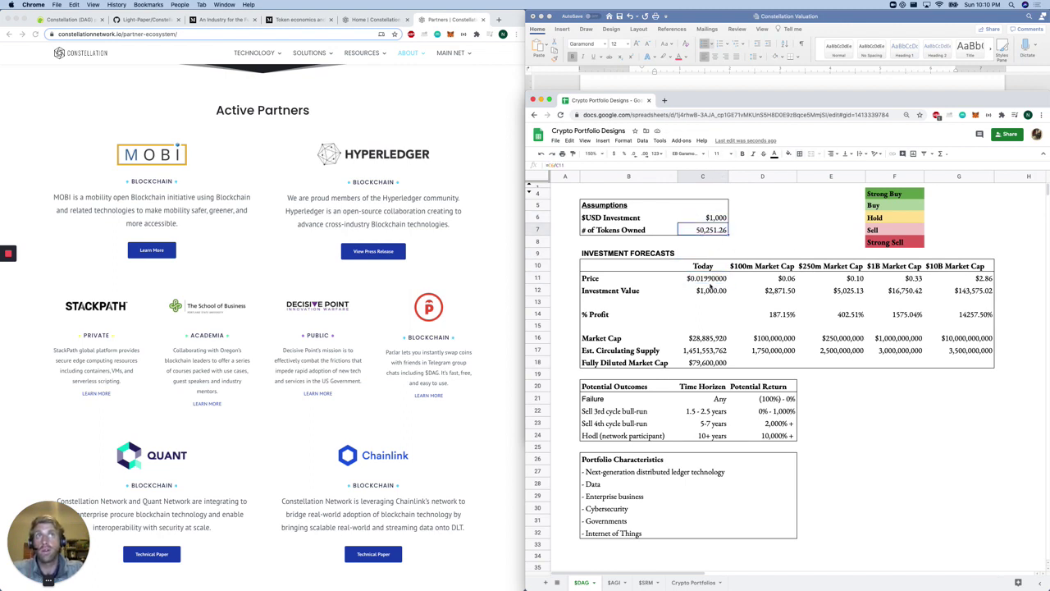
click(707, 340)
click(710, 364)
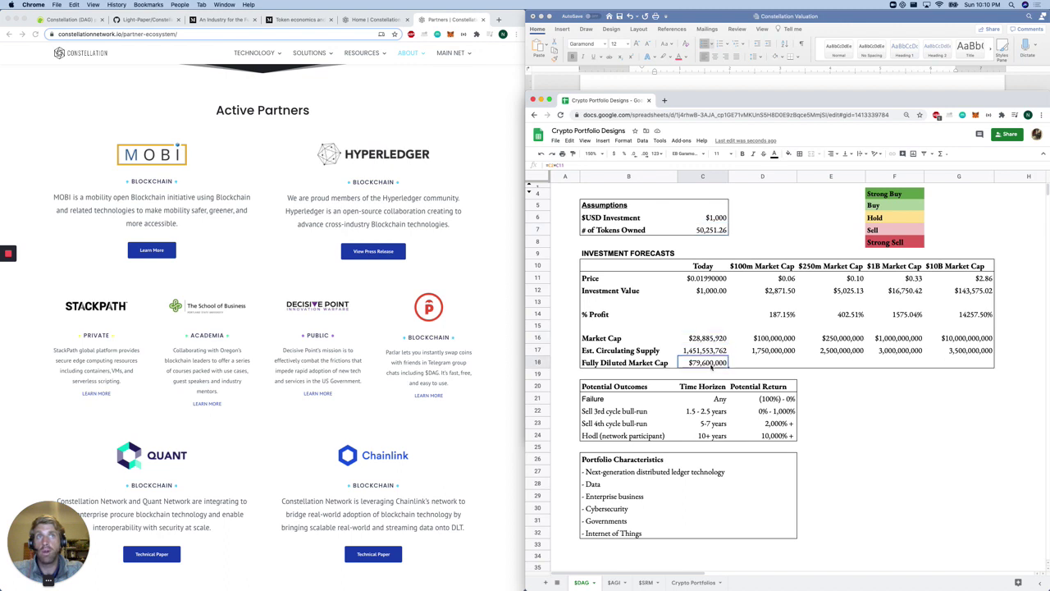
key(shift+Left)
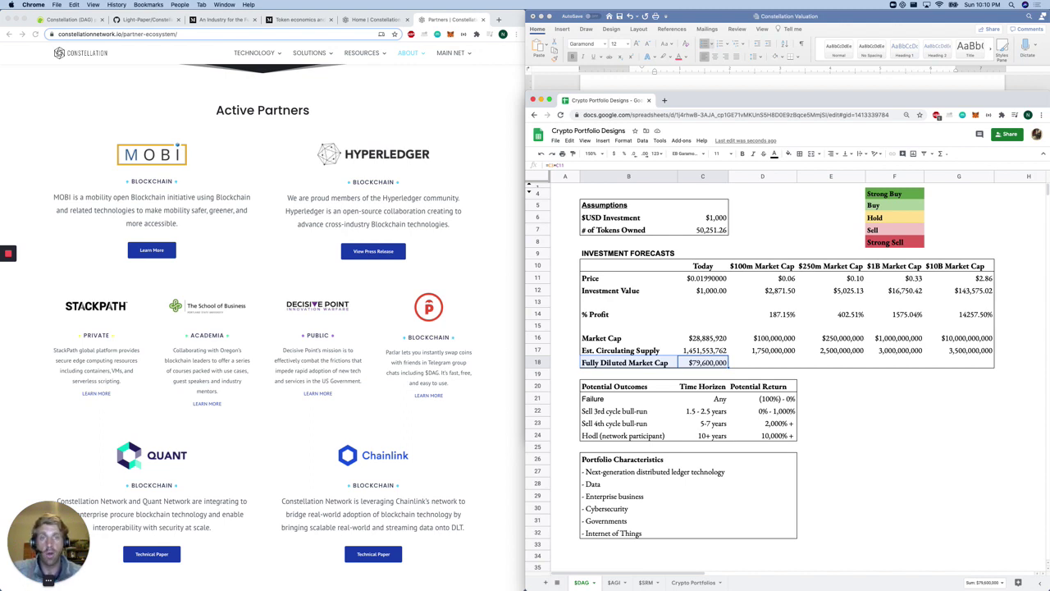
Step: Examine today's Investment Value and the $100m Market Cap forecast beside it
key(Up)
key(Up)
key(Up)
key(Up)
key(Up)
key(Up)
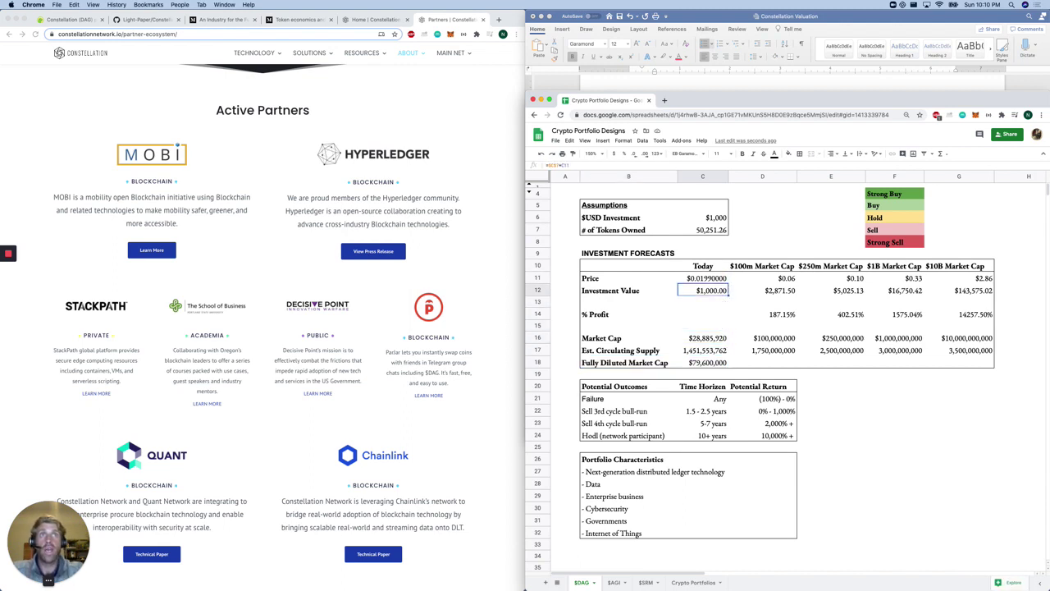
key(Right)
key(Down)
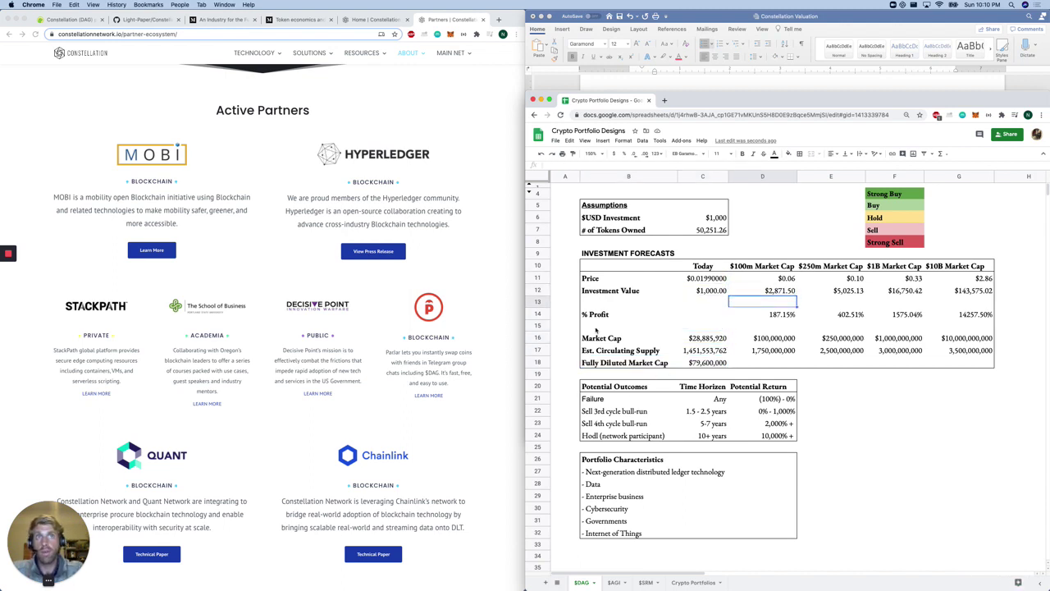
Step: Highlight the Market Cap row across all forecast scenarios, from today through the $10B Market Cap column
click(597, 338)
drag(596, 338, 790, 345)
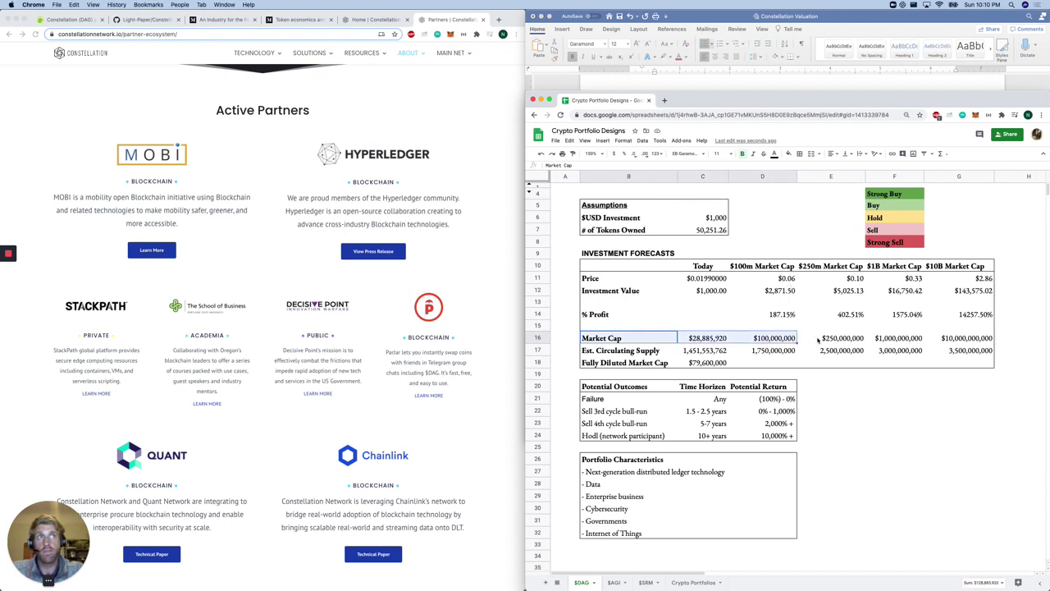
shift+click(855, 345)
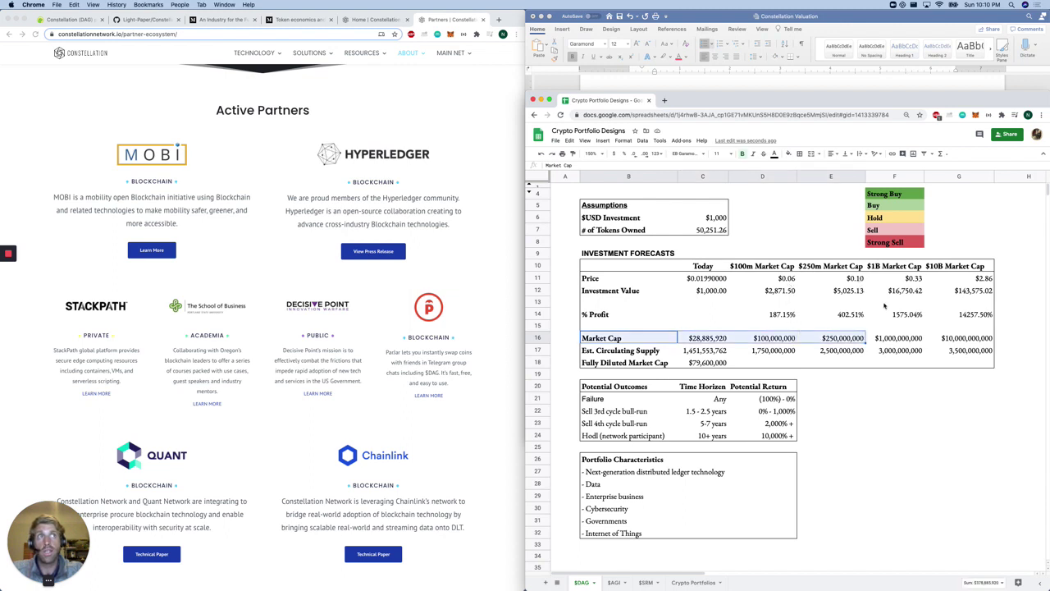
shift+click(906, 338)
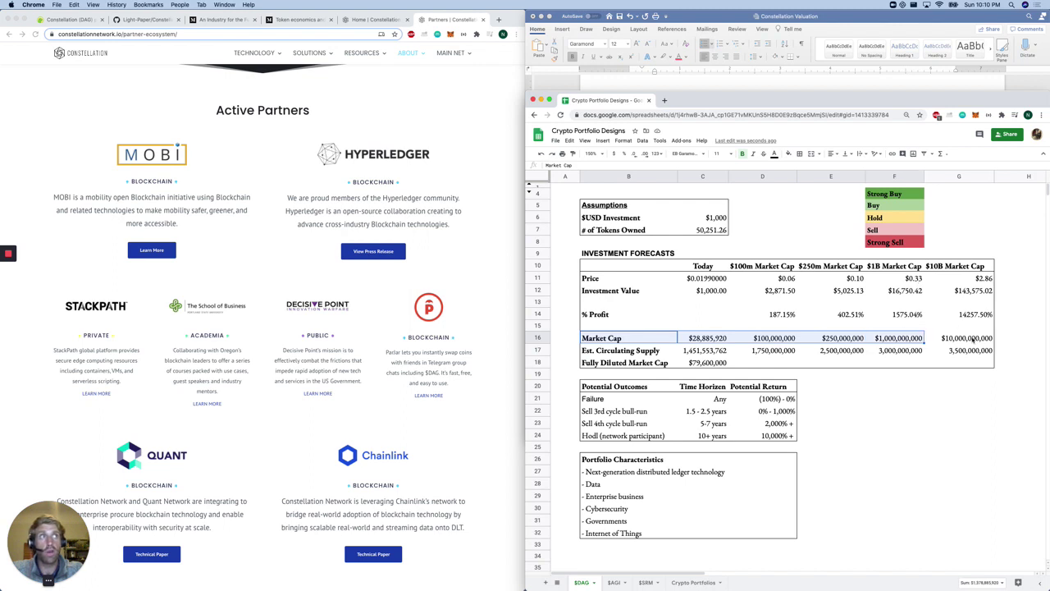
shift+click(974, 339)
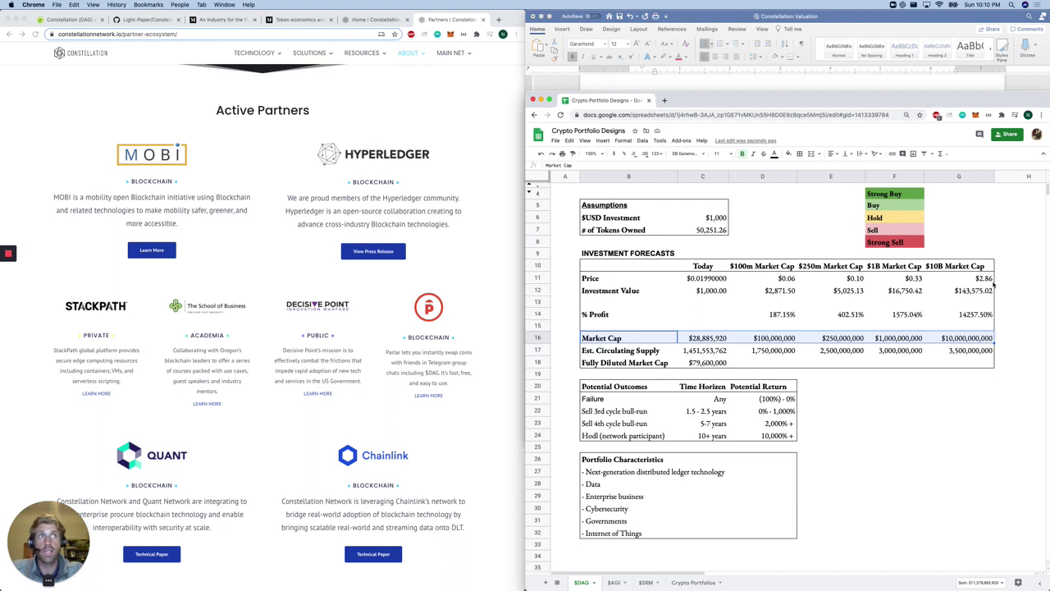
Step: Check the Est. Circulating Supply row against the circulating supply breakdown on Constellation's CoinGecko page
key(Down)
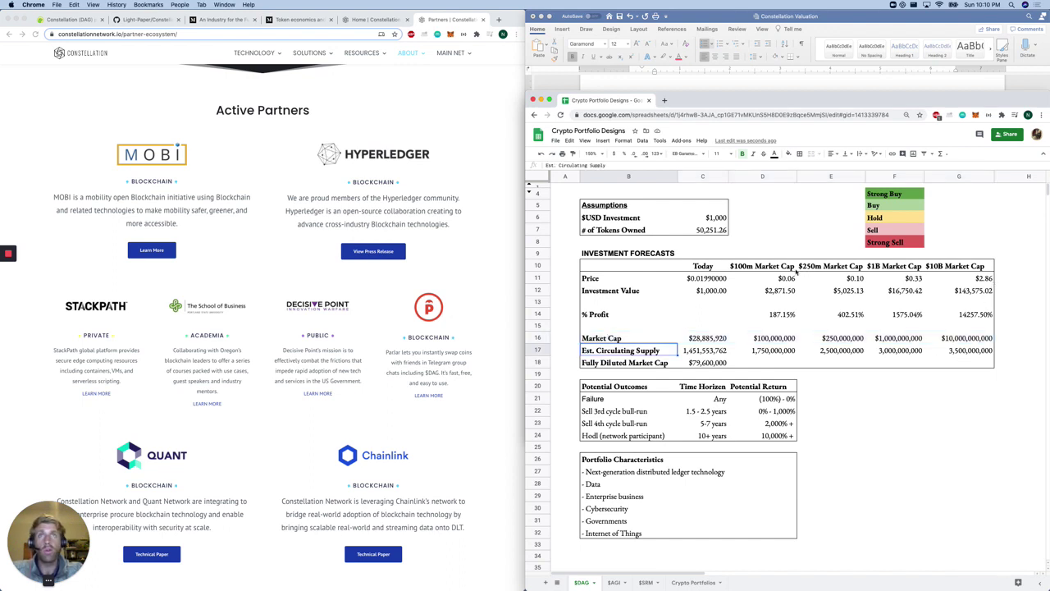
click(70, 19)
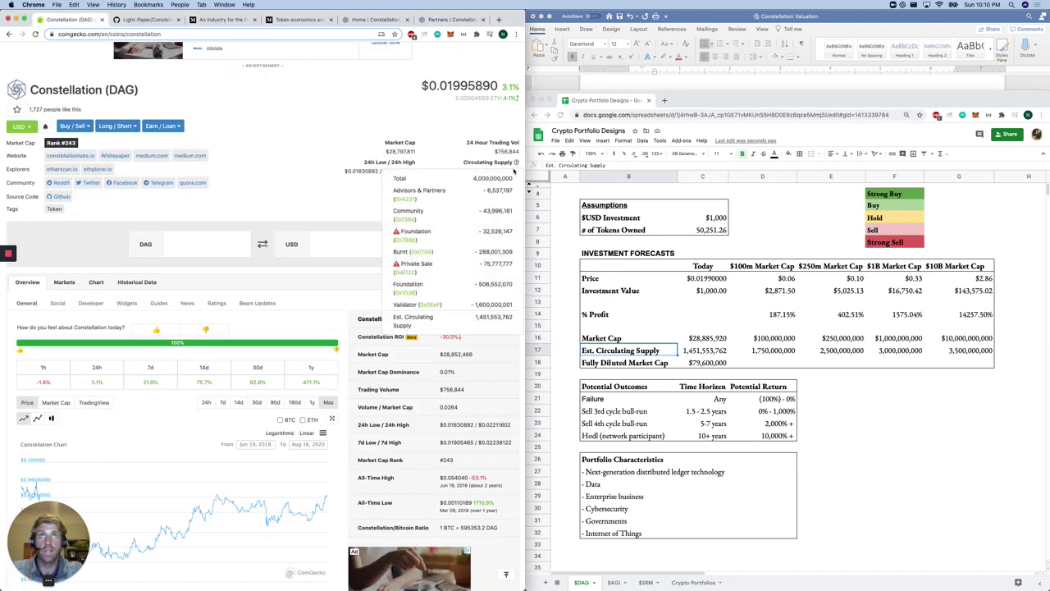
Step: Highlight the % Profit row across the forecast scenarios, through the $10B Market Cap column
click(979, 312)
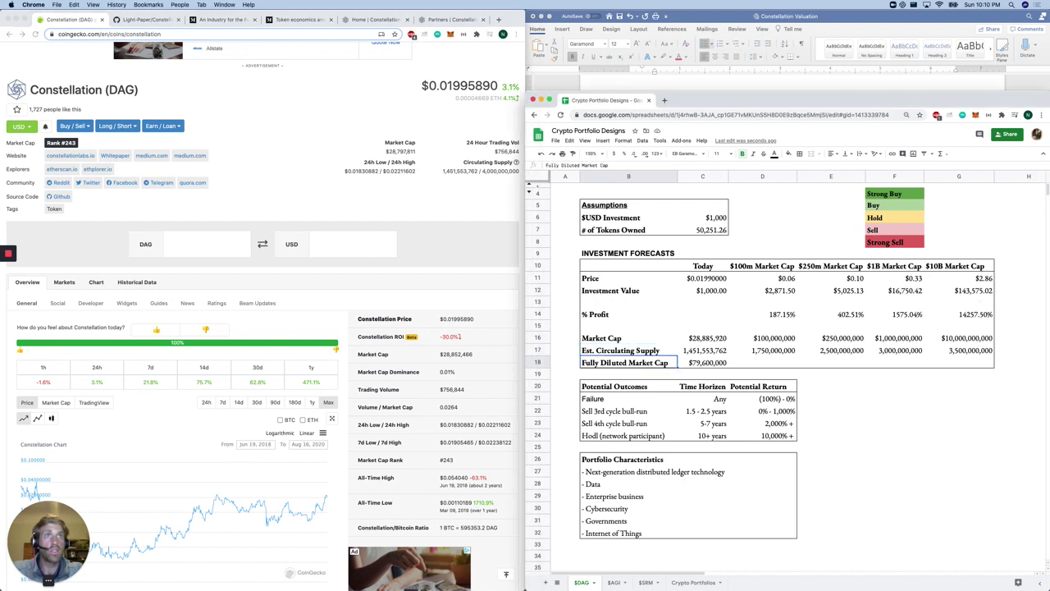
key(Up)
key(Up)
key(Up)
key(shift+Right)
key(shift+Right)
key(shift+Right)
key(shift+Right)
key(shift+Right)
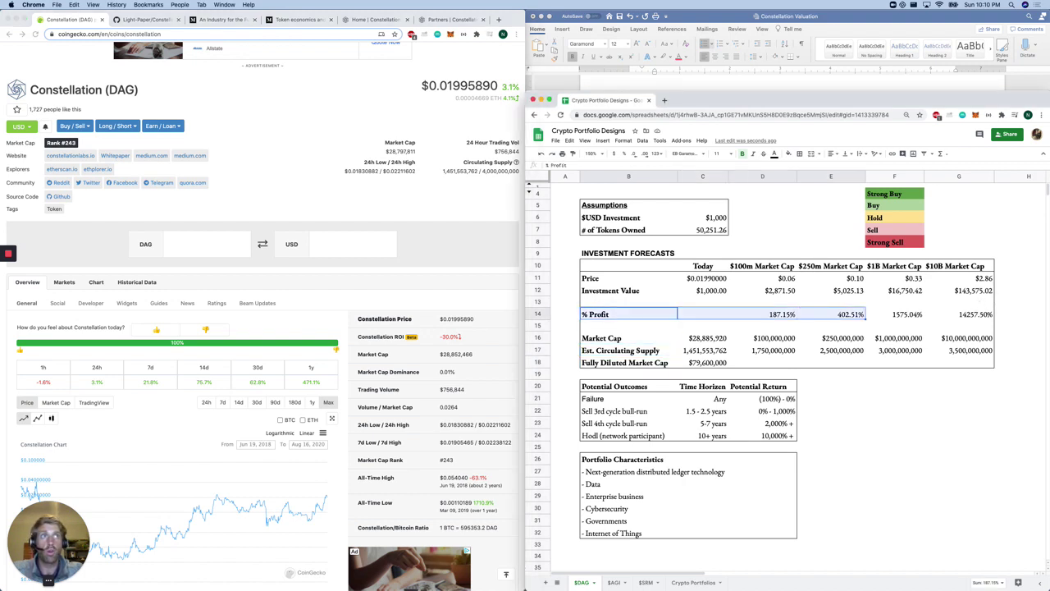
Step: Highlight the Est. Circulating Supply row from its label through the $10B Market Cap column
key(Down)
key(Down)
key(Down)
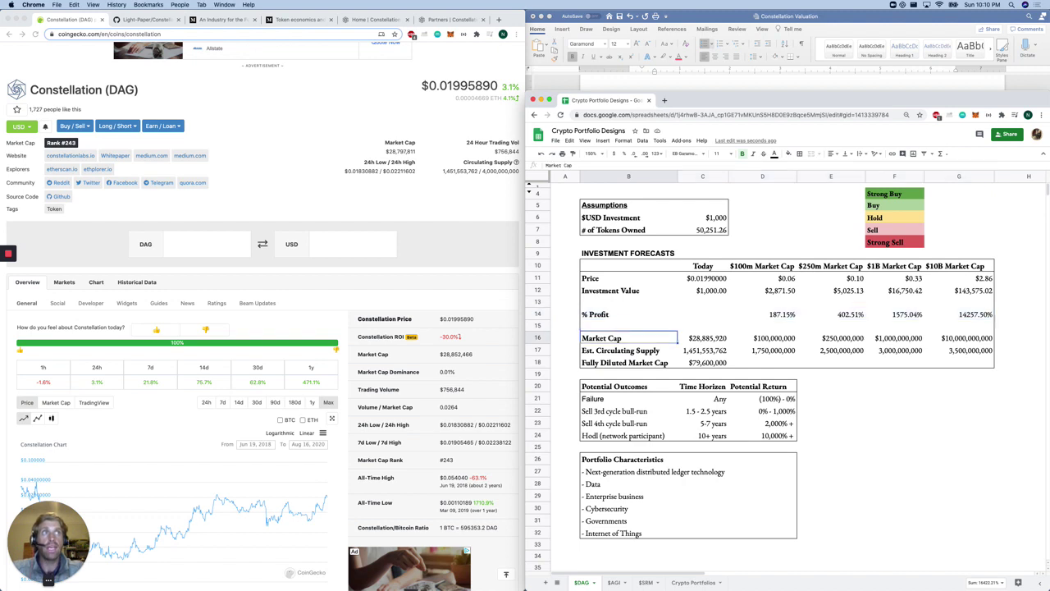
key(shift+Right)
key(shift+Right)
key(shift+Right)
key(shift+Right)
key(shift+Right)
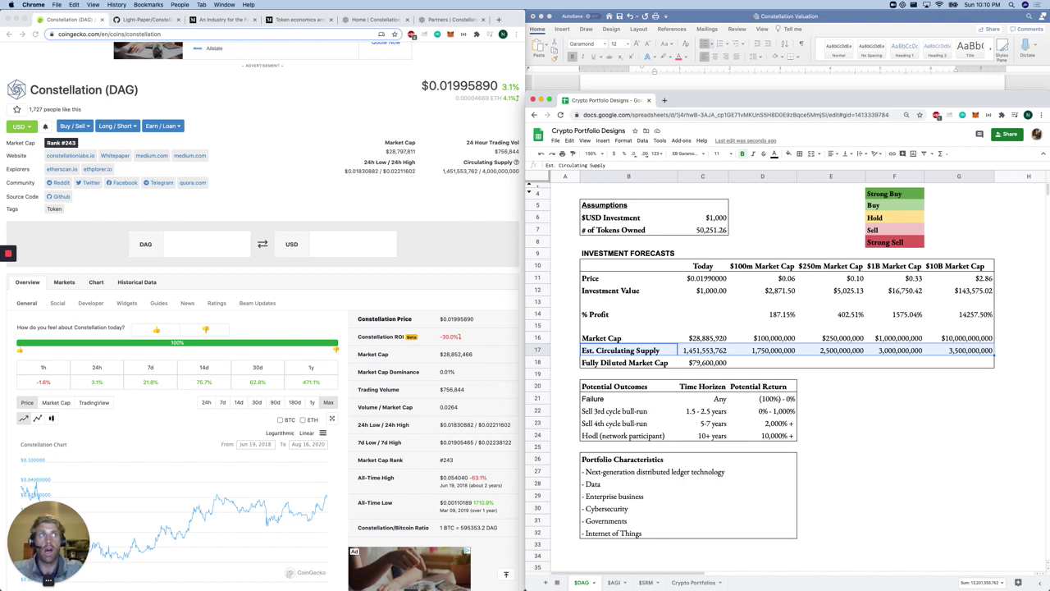
Step: Go through the Est. Circulating Supply values up to the $10B Market Cap scenario and check that scenario's market cap
key(Right)
key(Right)
key(Right)
key(Right)
key(Right)
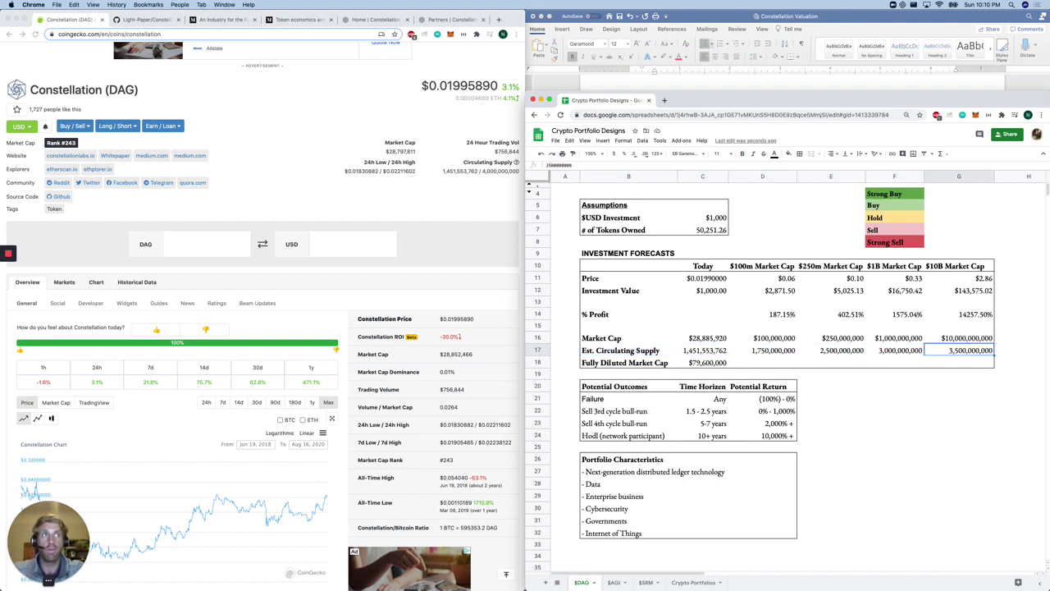
key(Up)
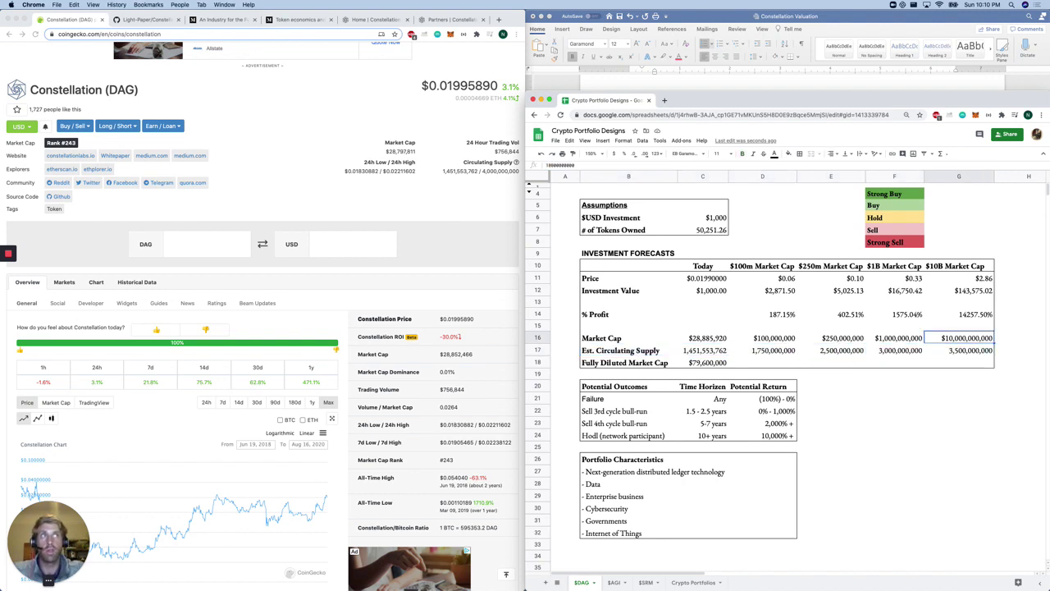
click(958, 350)
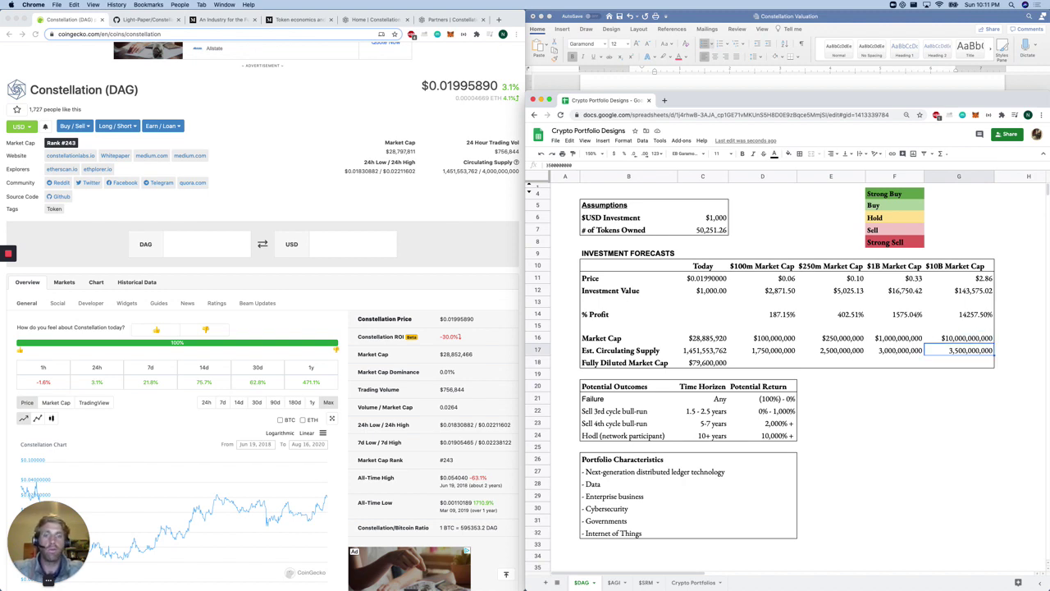
text(400,0)
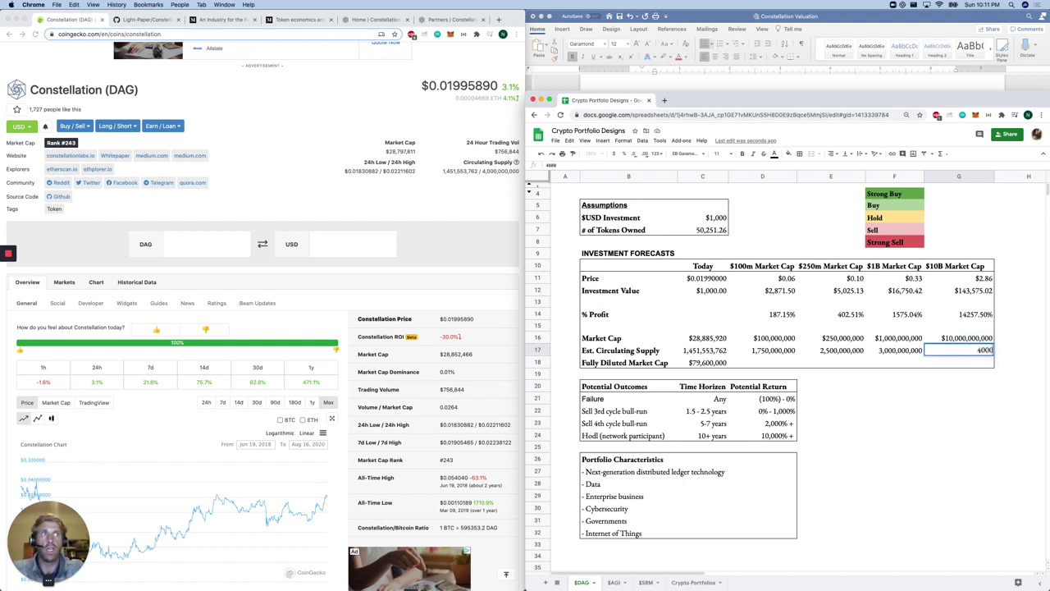
text(00,000)
key(Return)
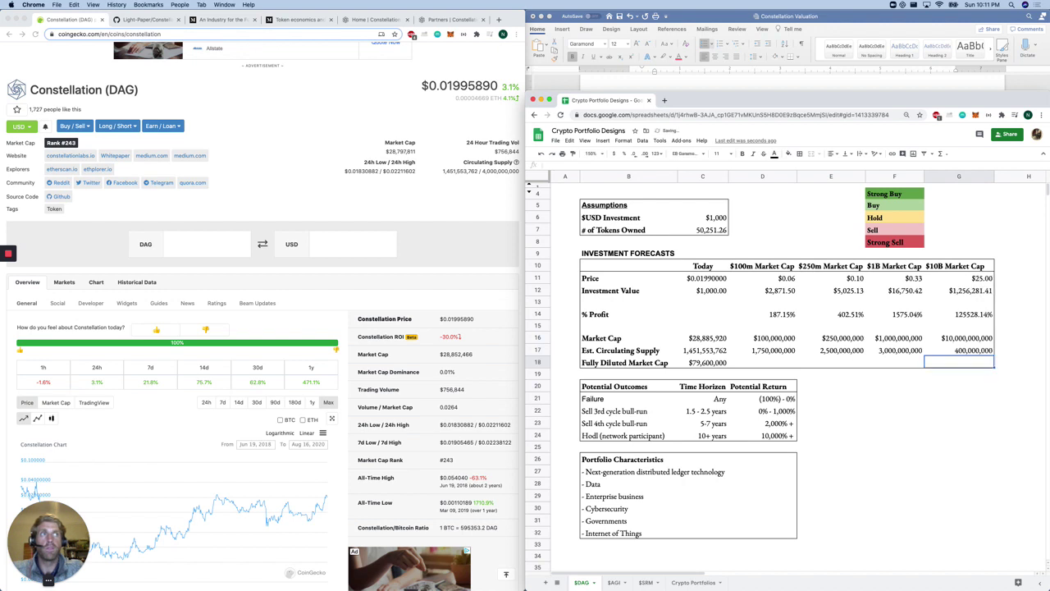
Step: Set the Est. Circulating Supply in the $10B Market Cap column to 4,000,000,000 and check that scenario's % Profit
click(958, 349)
text(4000000000)
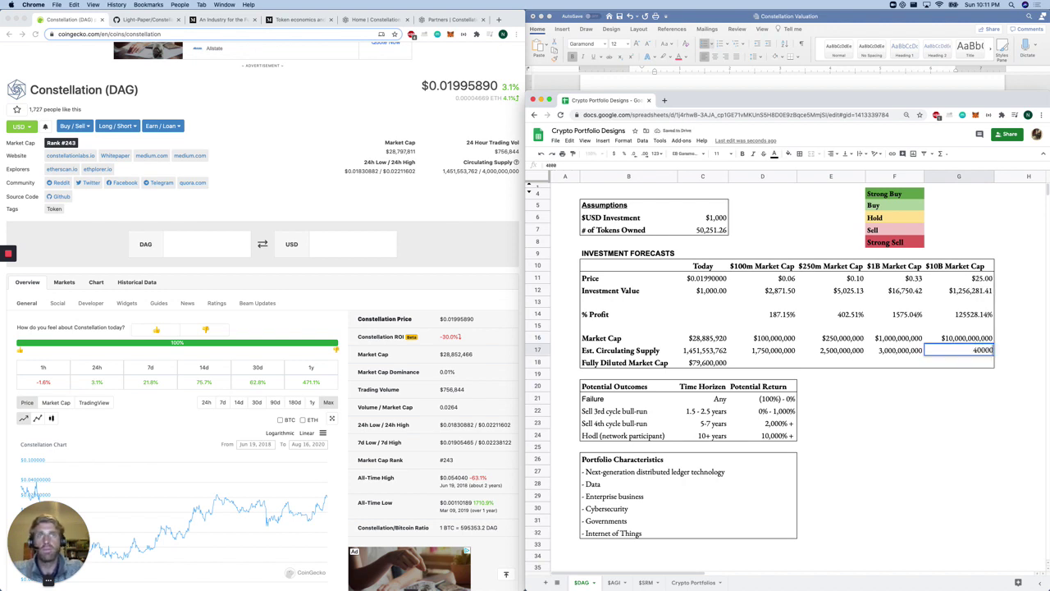
key(Return)
key(Up)
key(Up)
key(Up)
key(Up)
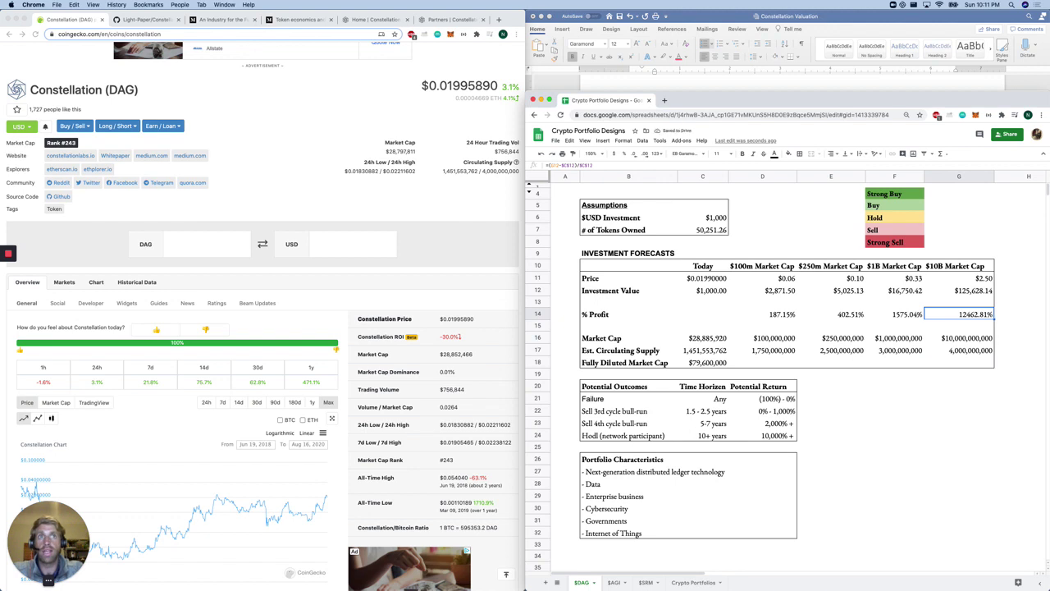
Step: Review each Potential Outcomes row with its time horizon and potential return, from Failure through Hodl (network participant)
drag(592, 386, 778, 435)
drag(632, 399, 783, 399)
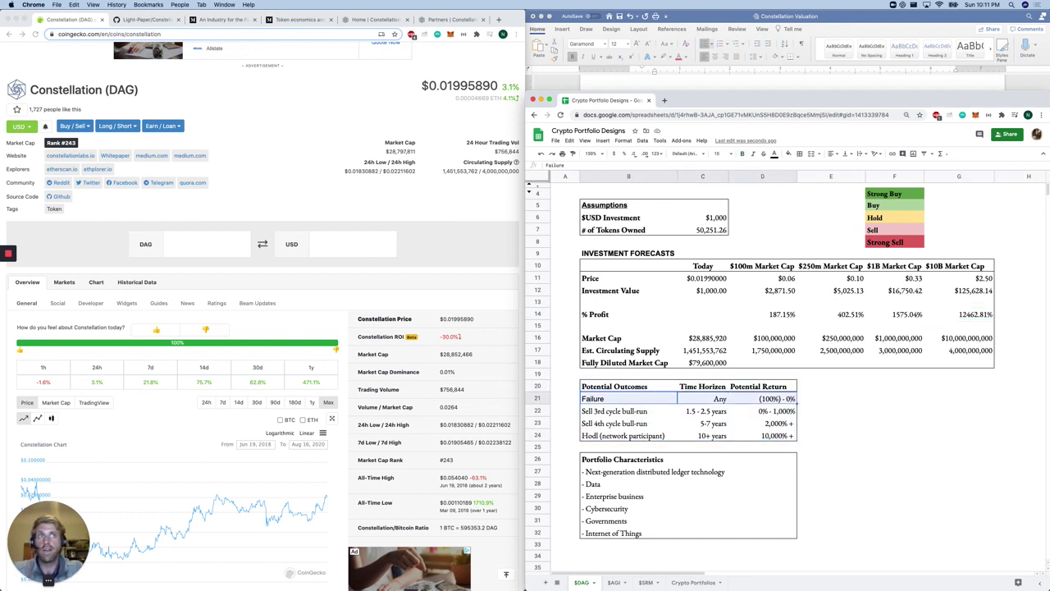
click(762, 398)
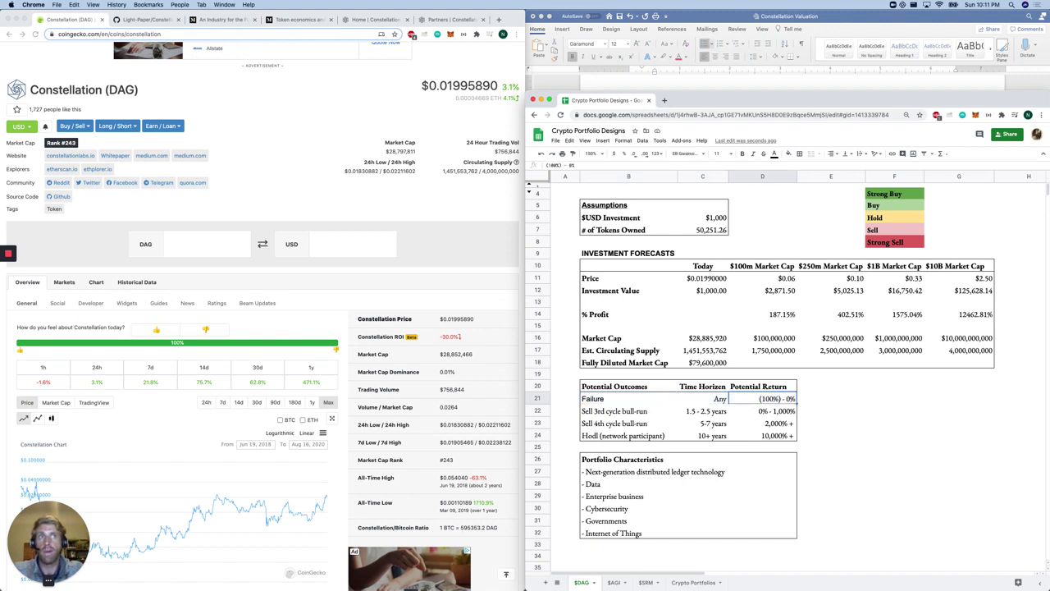
drag(615, 410, 762, 410)
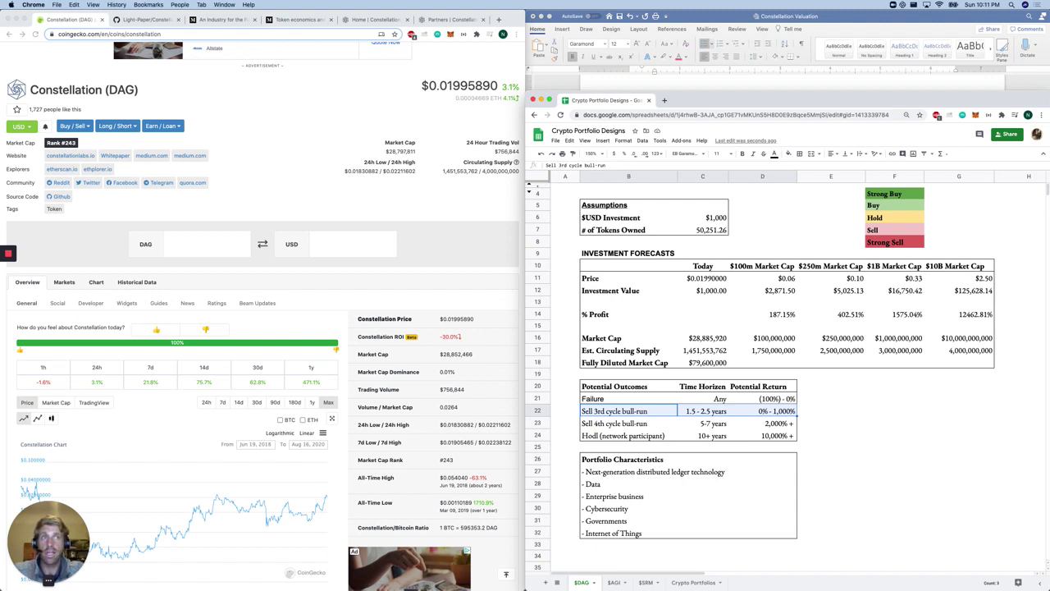
click(616, 423)
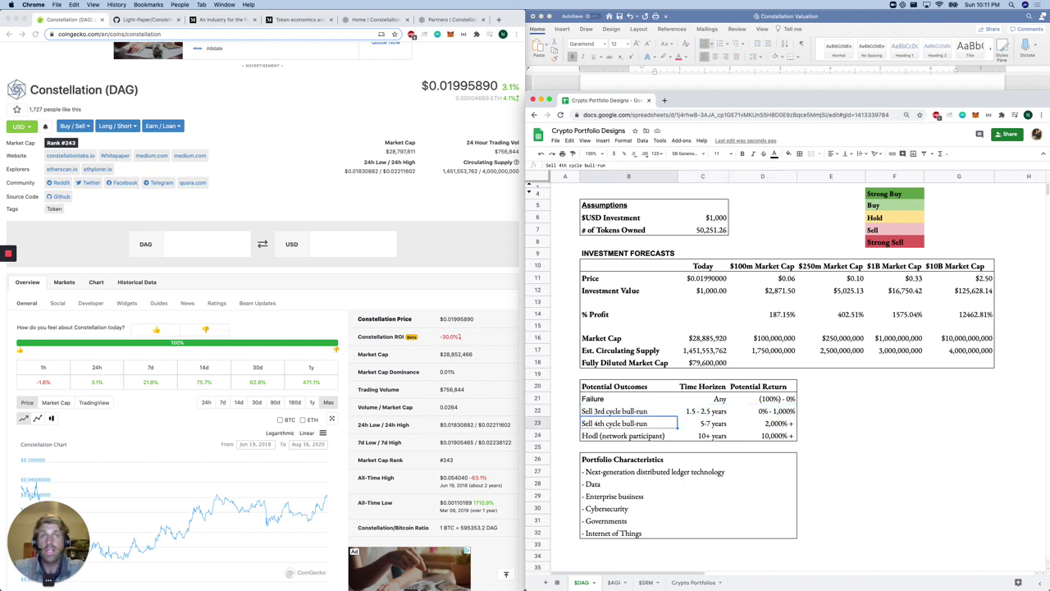
drag(615, 422, 794, 423)
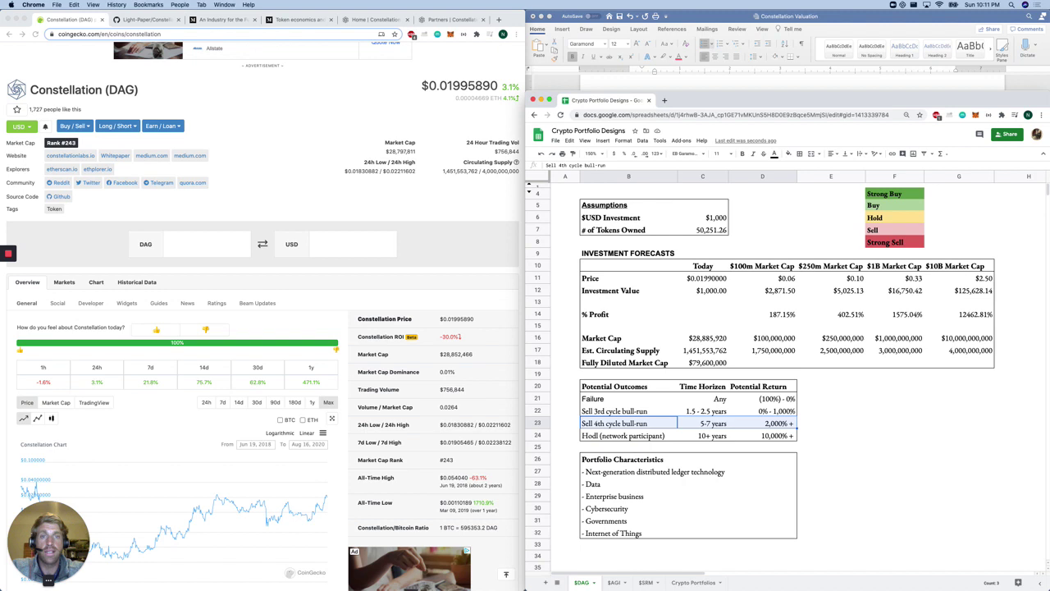
click(628, 435)
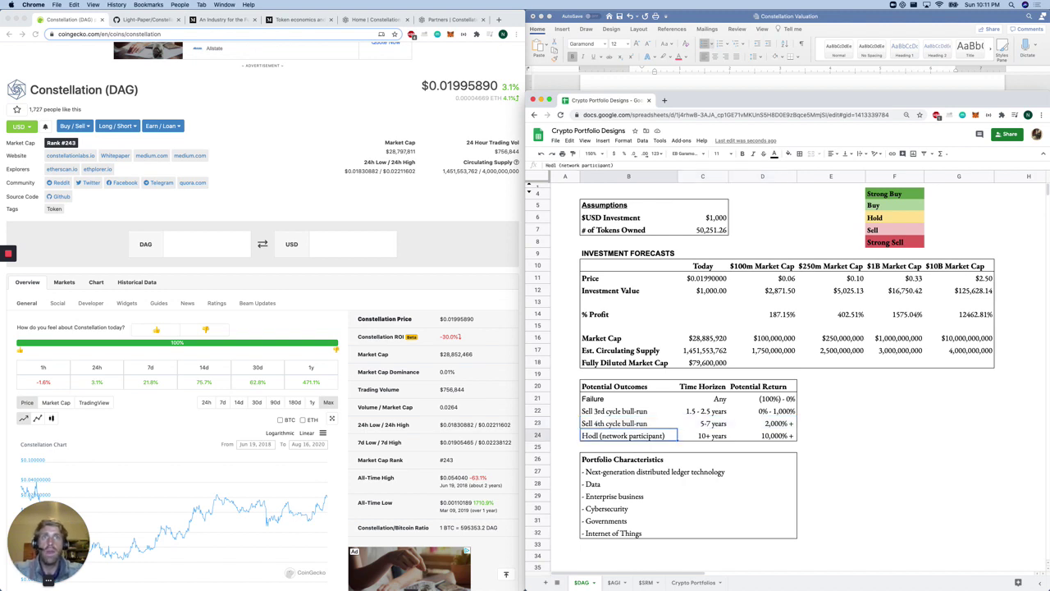
drag(628, 435, 770, 435)
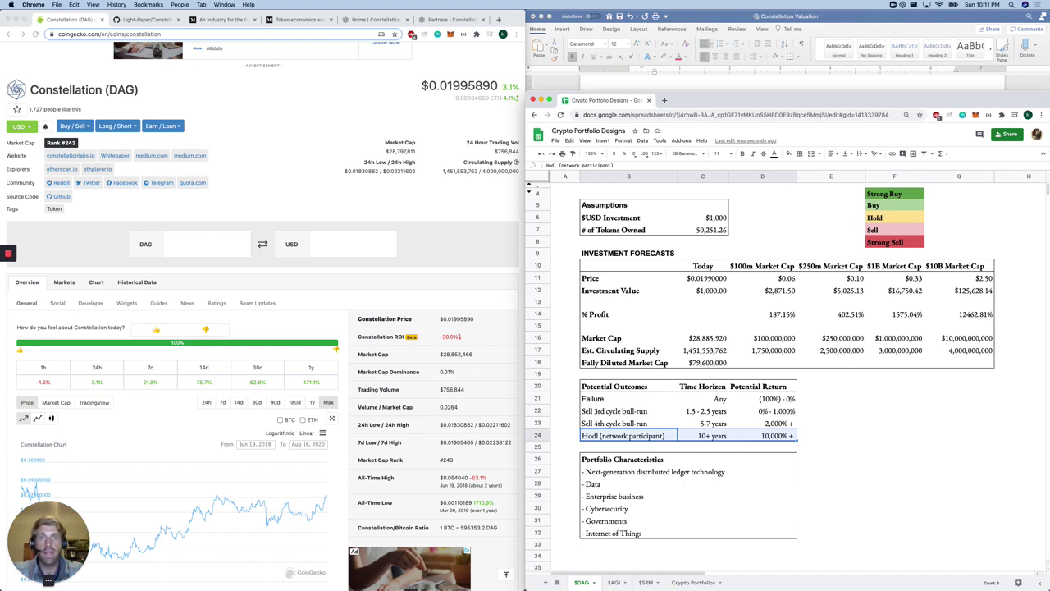
Step: Highlight the Portfolio Characteristics block and go through its entries, from distributed ledger technology to Internet of Things
drag(628, 459, 763, 533)
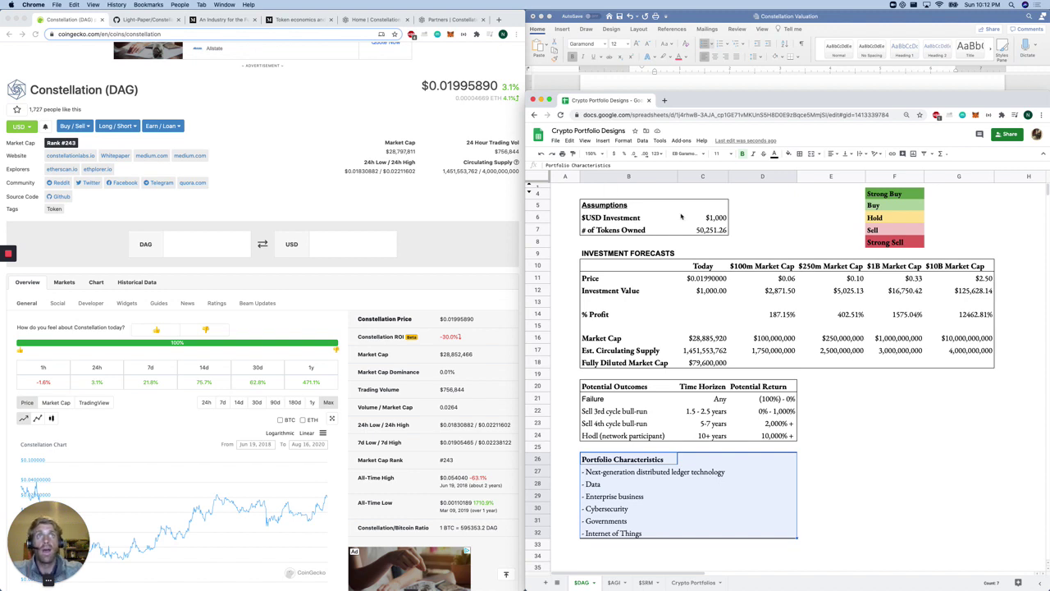
click(631, 472)
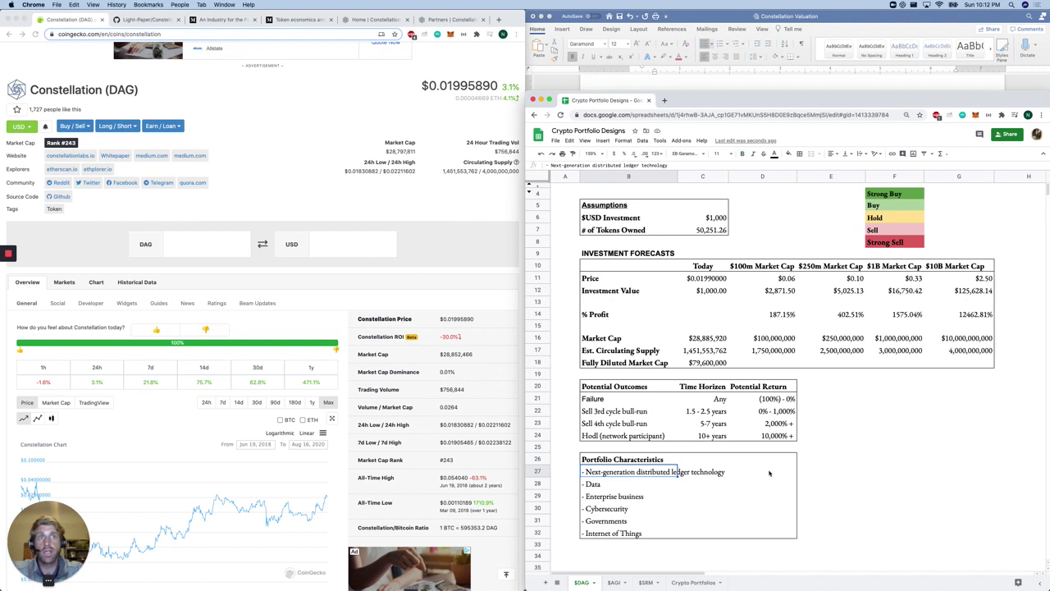
key(Down)
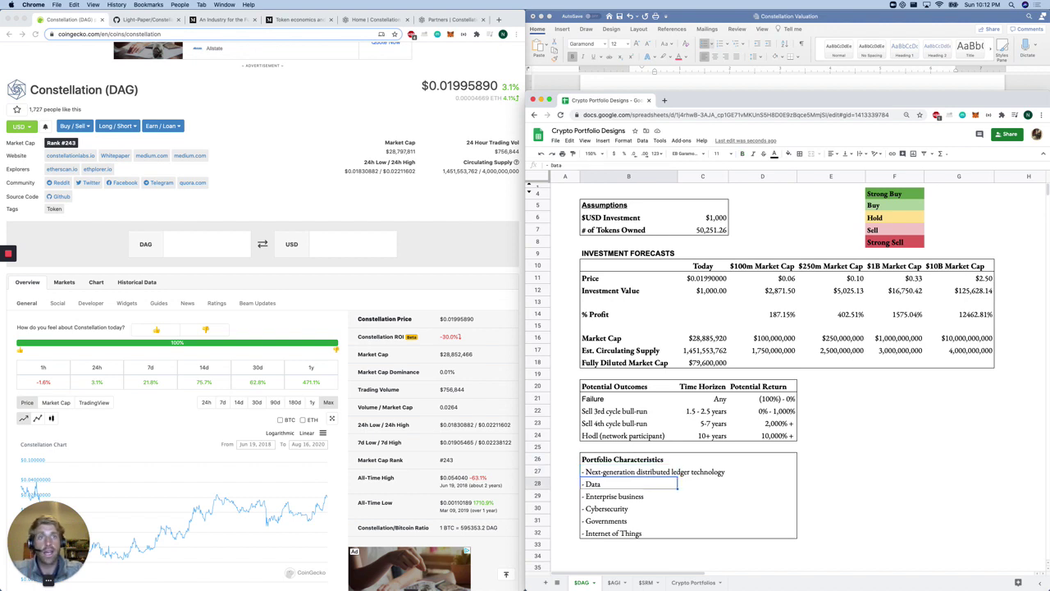
key(Down)
key(Down)
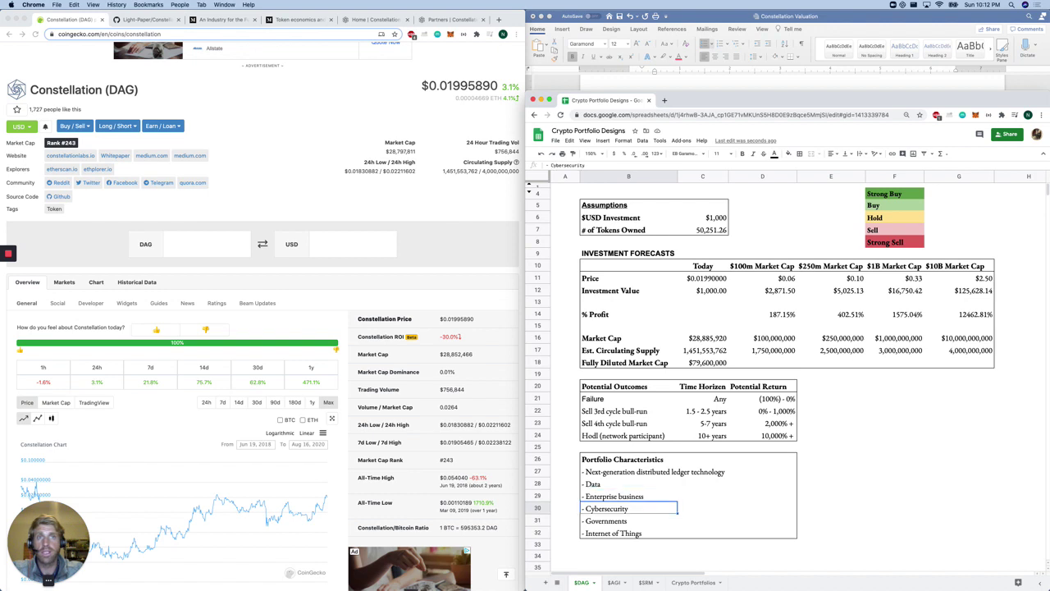
key(Down)
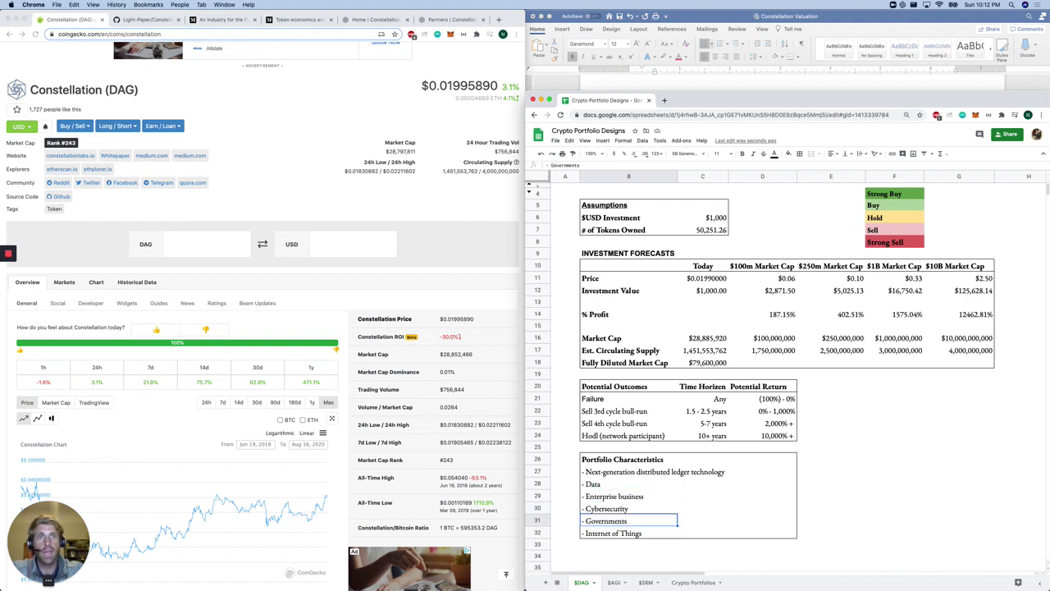
key(Down)
Step: Change the Governments entry under Portfolio Characteristics to "- Government adoption of crypto and it's uses with data"
click(637, 523)
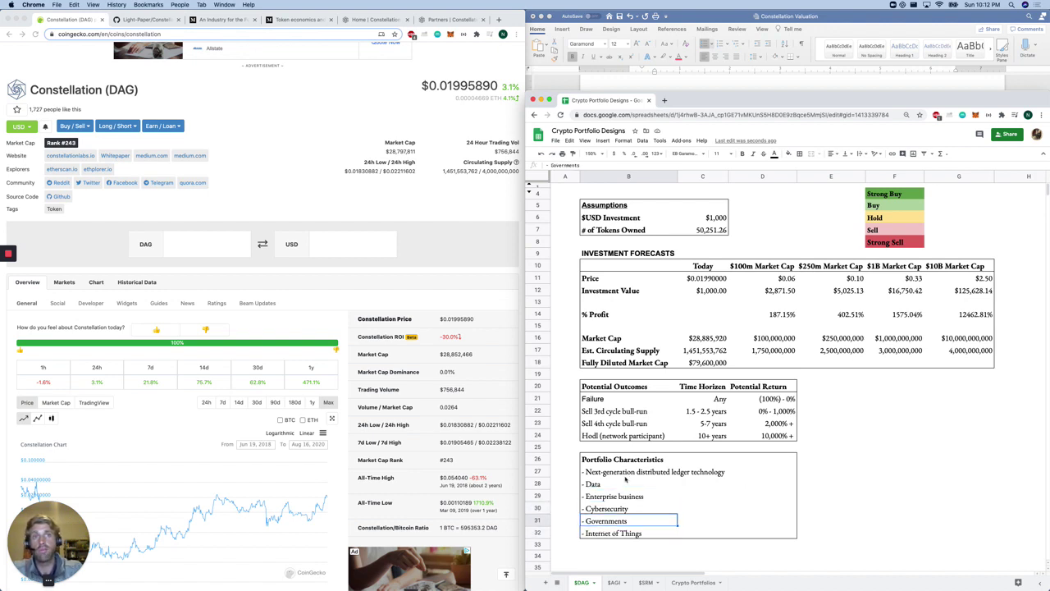
double_click(637, 522)
text(ad)
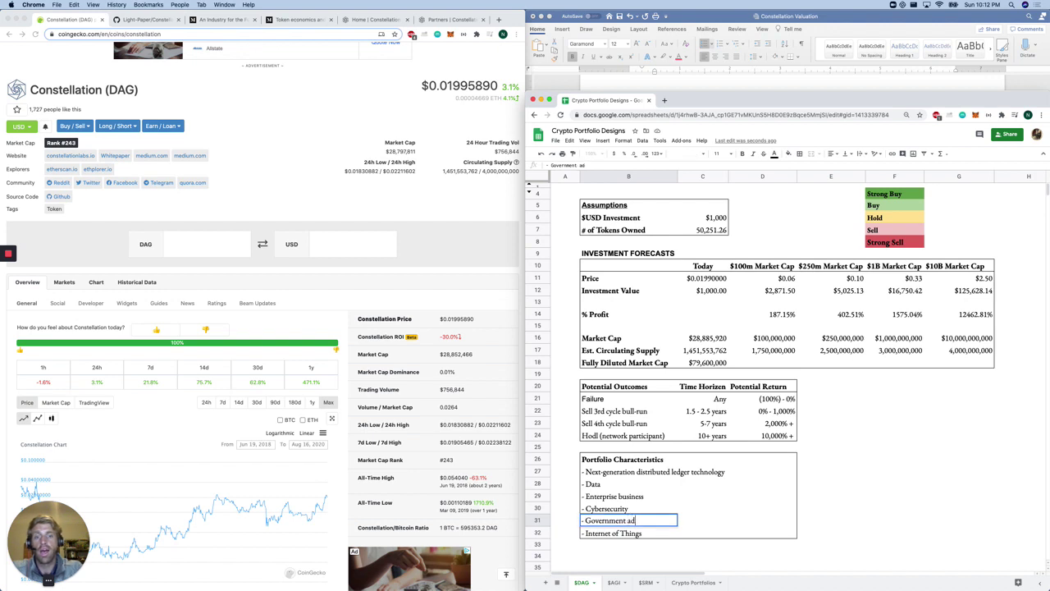
text(option of crypto)
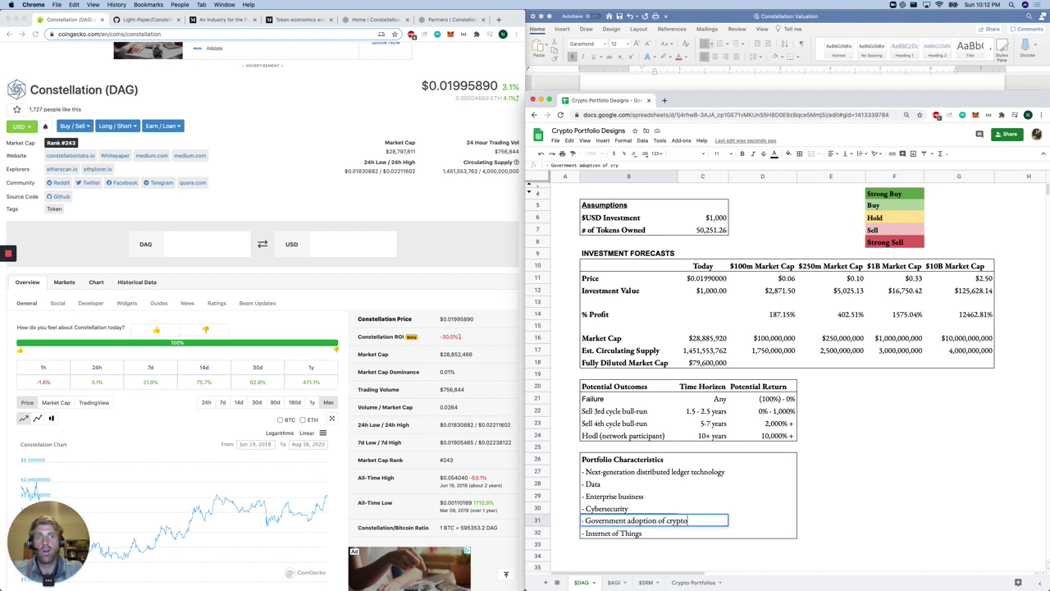
text( and it's uses with data)
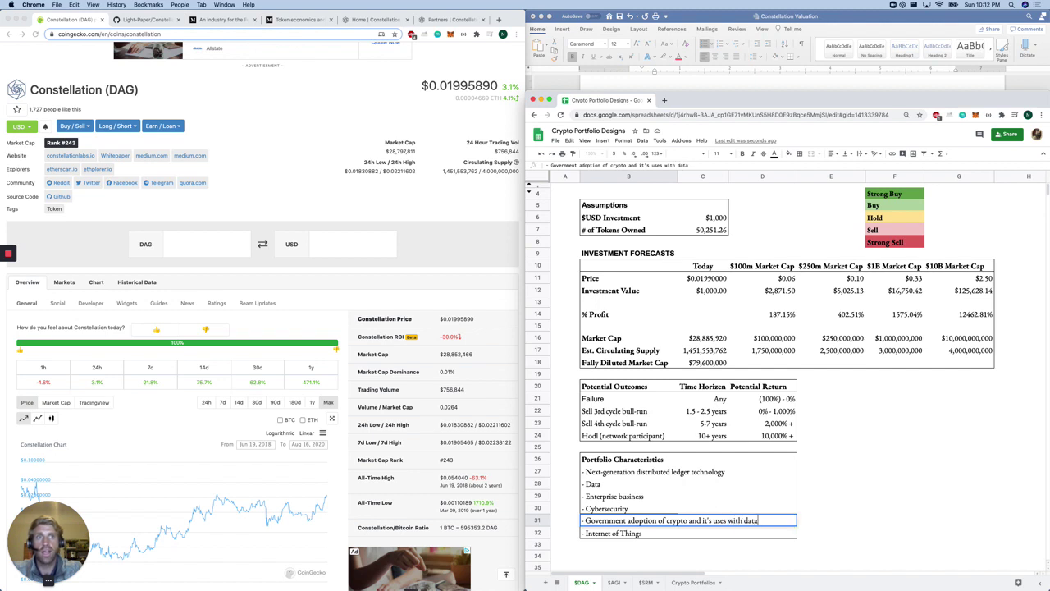
key(Return)
Step: Add an outer border around the Strong Buy cell in the rating legend
click(908, 193)
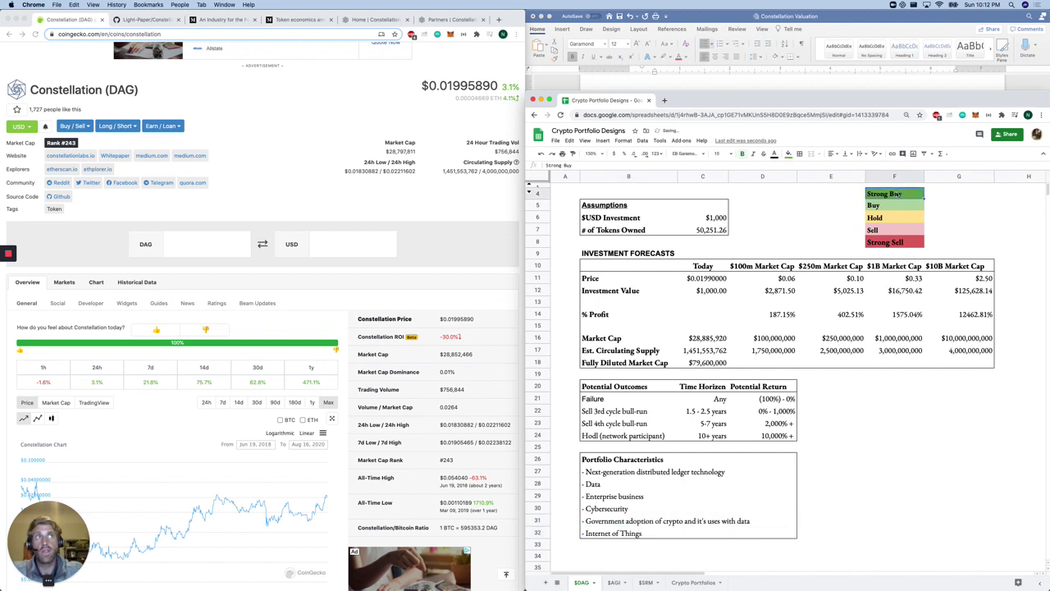
click(799, 153)
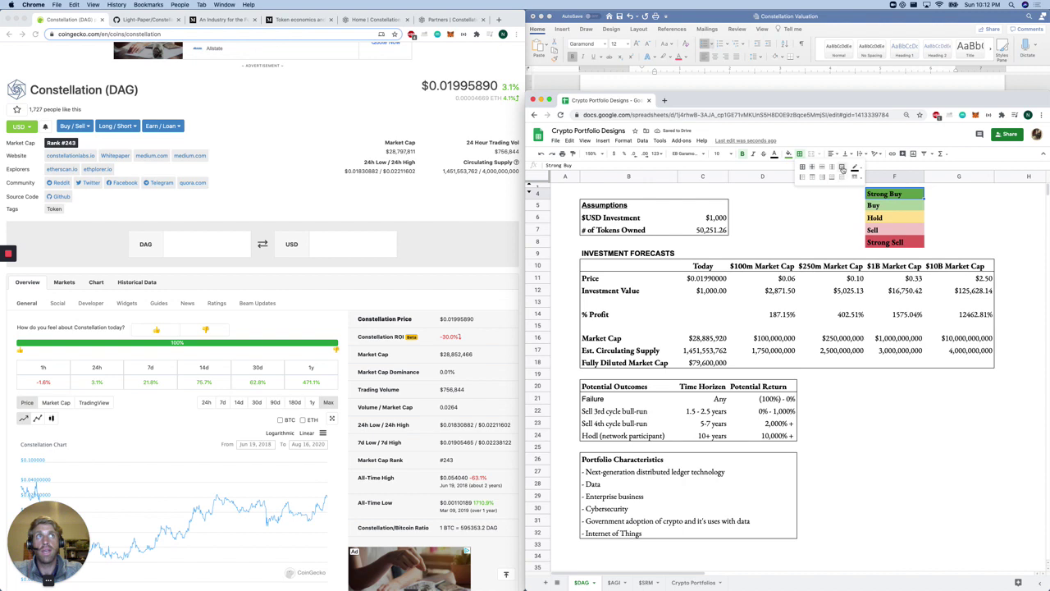
click(841, 167)
click(766, 246)
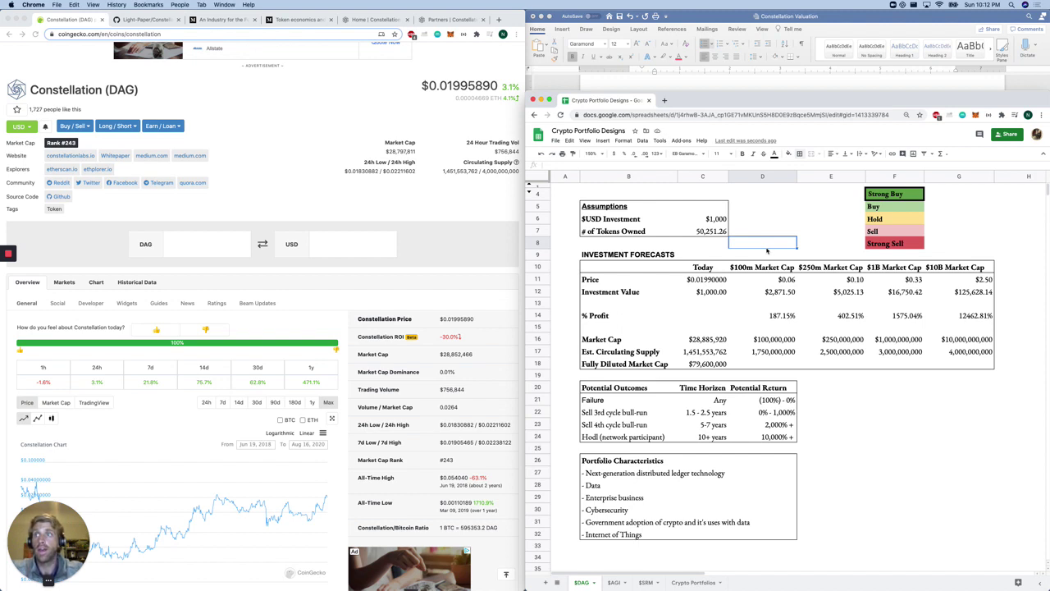
Step: Return to the top of Constellation's CoinGecko page
scroll(285, 97, up, 3)
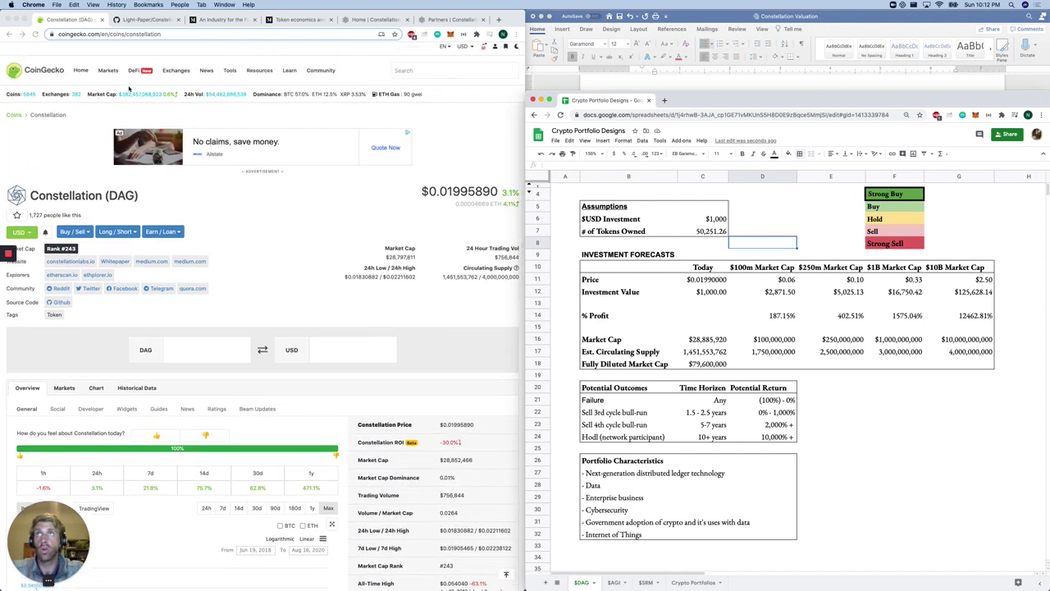